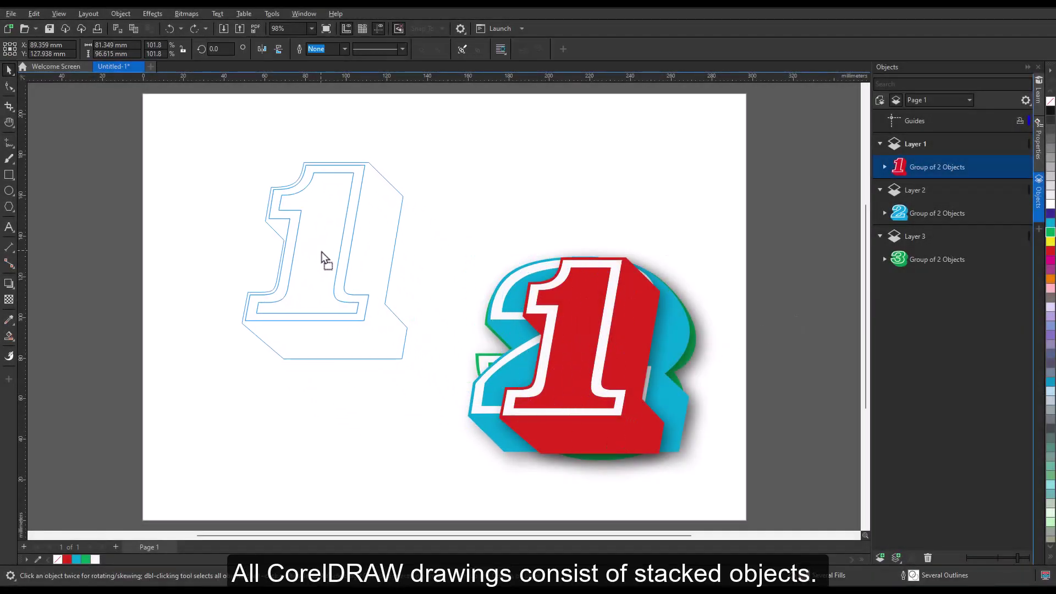
# - Move the blue 2 group up-left between the 1 and the 3
pyautogui.click(611, 330)
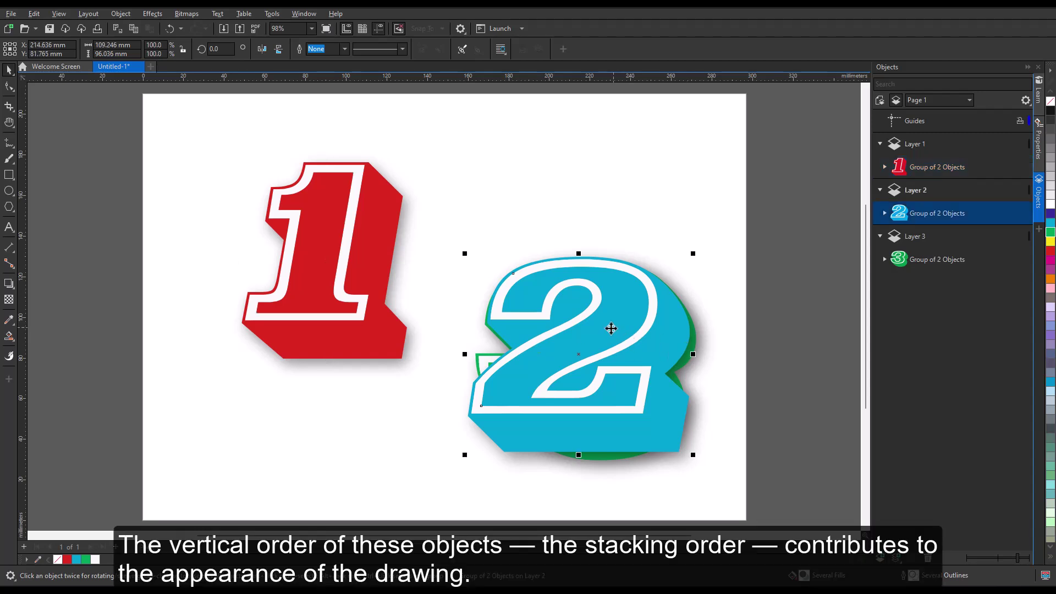
pyautogui.moveTo(599, 337); pyautogui.dragTo(467, 266)
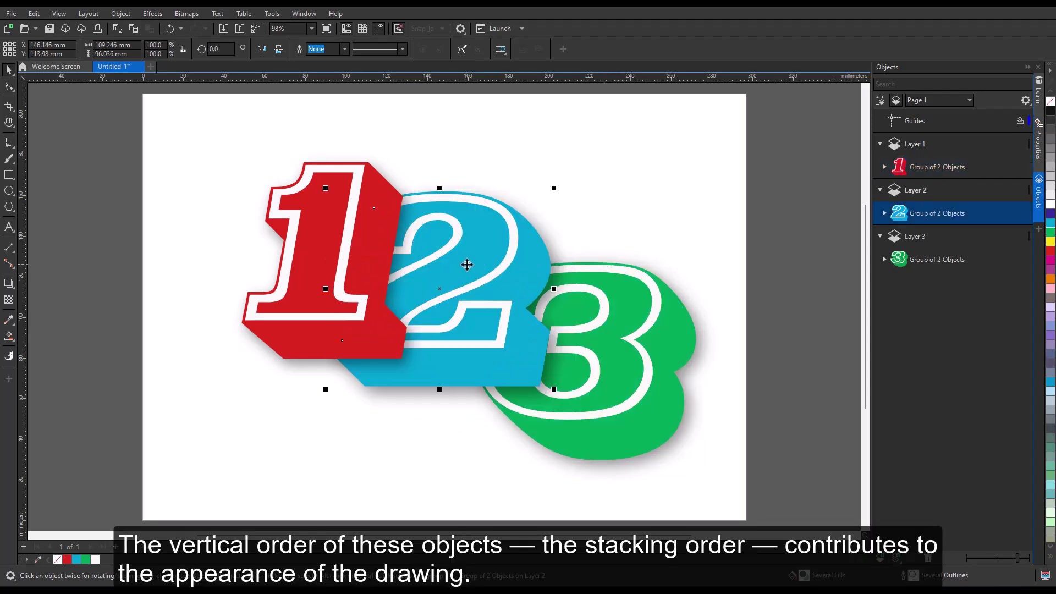
pyautogui.click(812, 282)
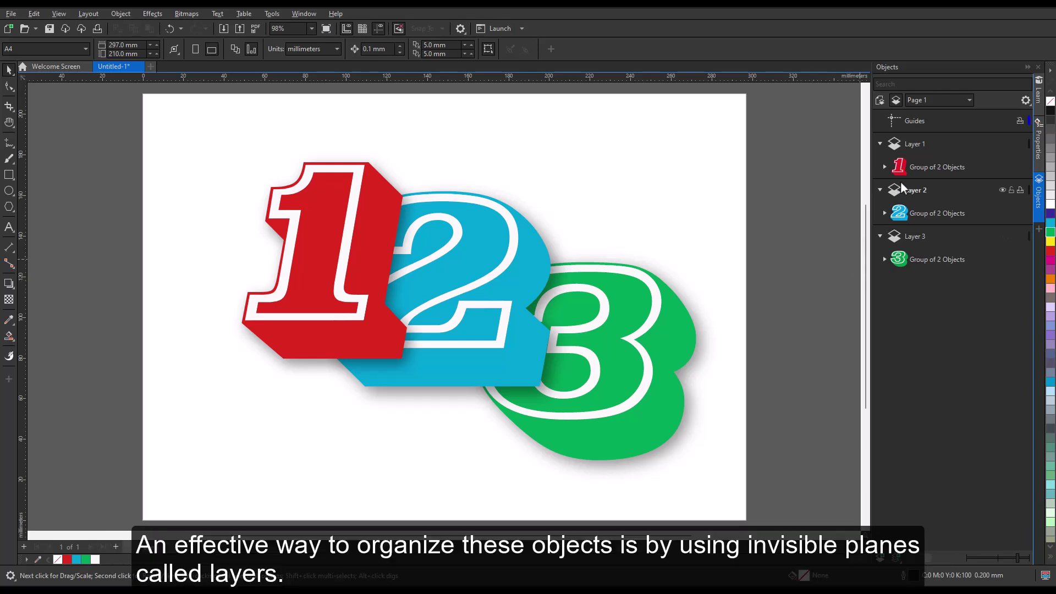
# - Collapse Layers 1–3 and restack them so Layer 3 is on top and Layer 2 sits above Layer 1
pyautogui.click(880, 143)
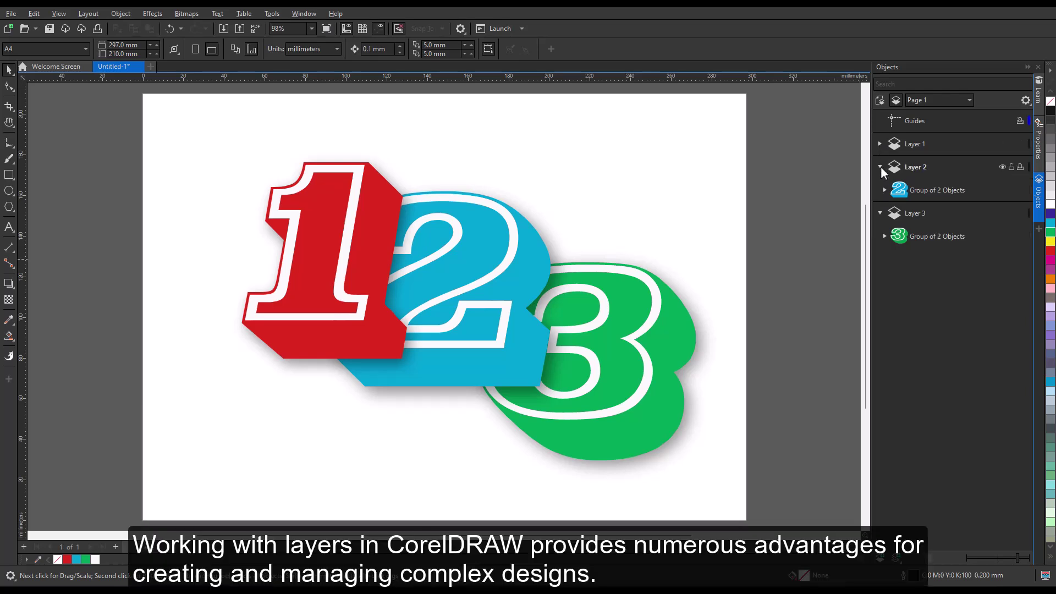
pyautogui.click(880, 166)
pyautogui.click(879, 189)
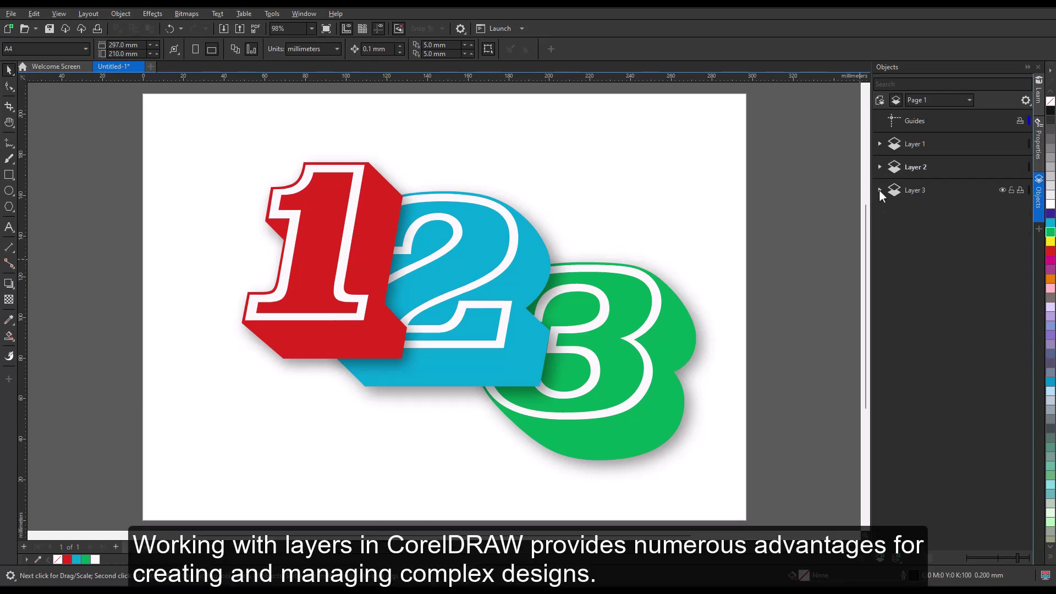
pyautogui.click(921, 143)
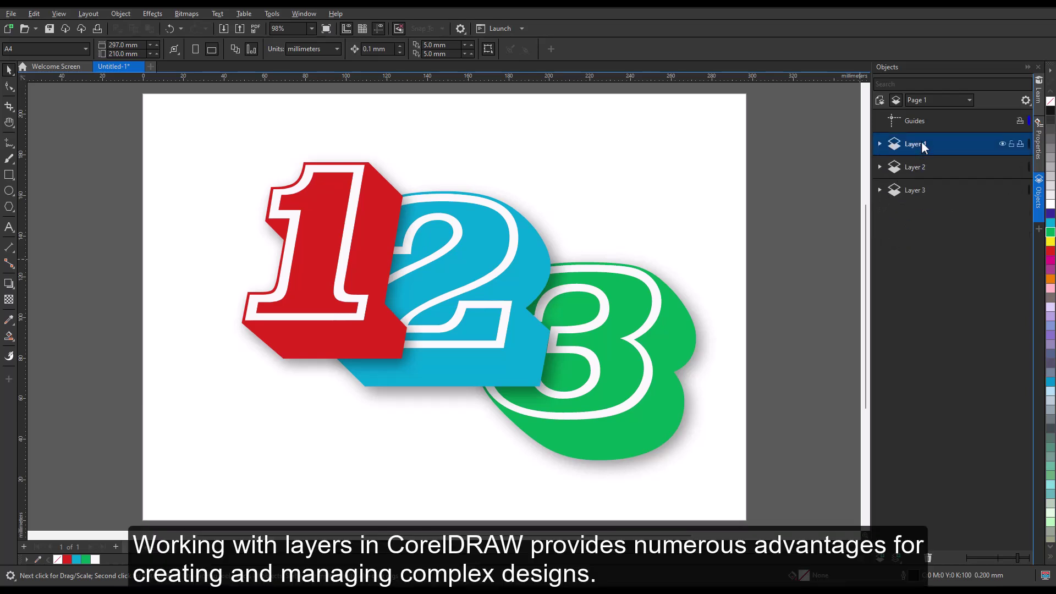
pyautogui.click(915, 190)
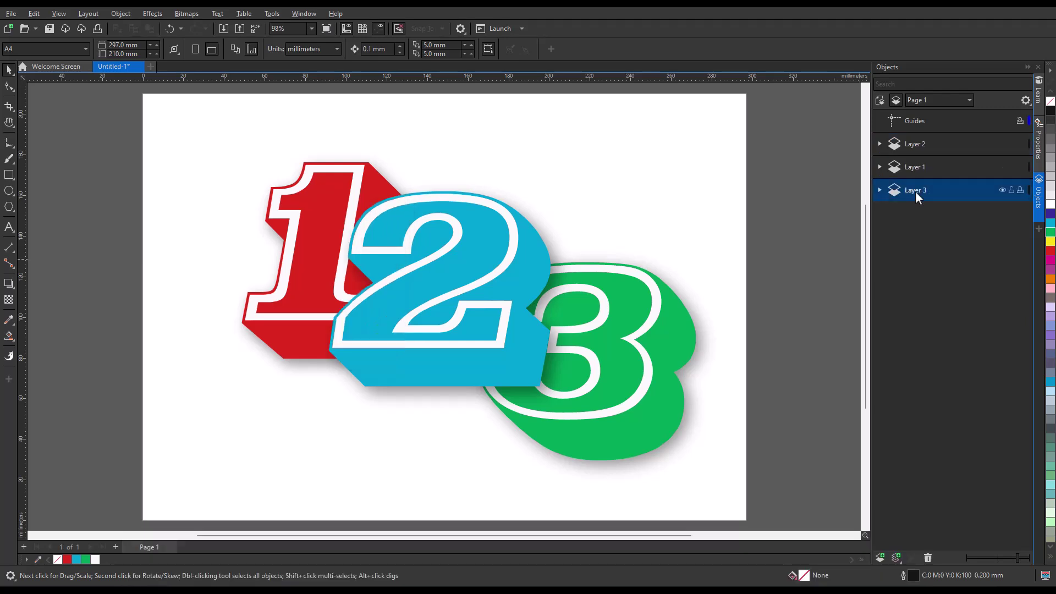
pyautogui.moveTo(915, 190); pyautogui.dragTo(910, 137)
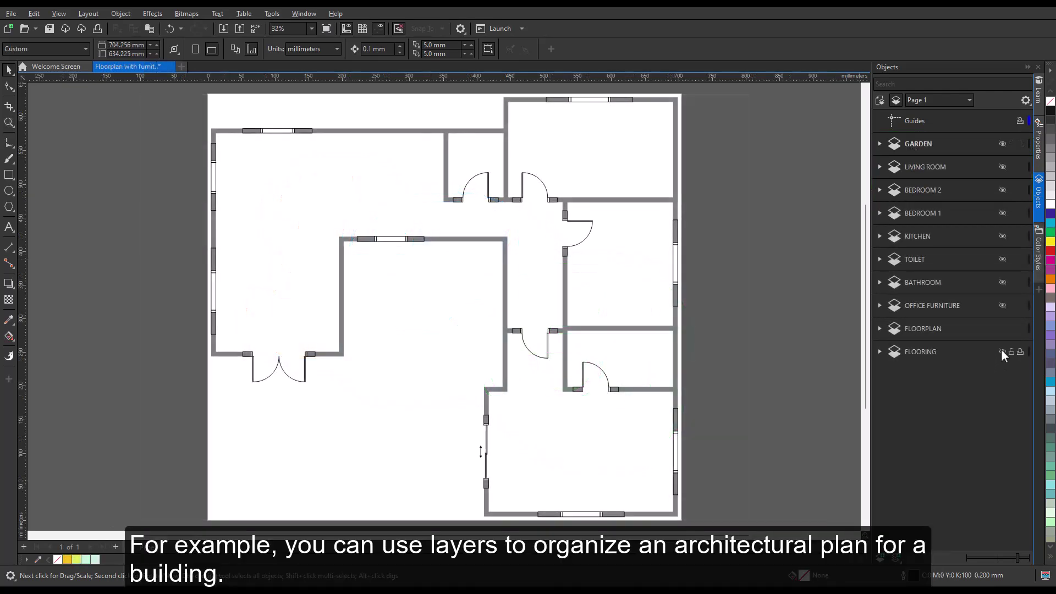
# - Show the FLOORING, OFFICE FURNITURE, BATHROOM, TOILET, KITCHEN, BEDROOMS, LIVING ROOM and GARDEN layers
pyautogui.click(1002, 351)
pyautogui.click(1003, 305)
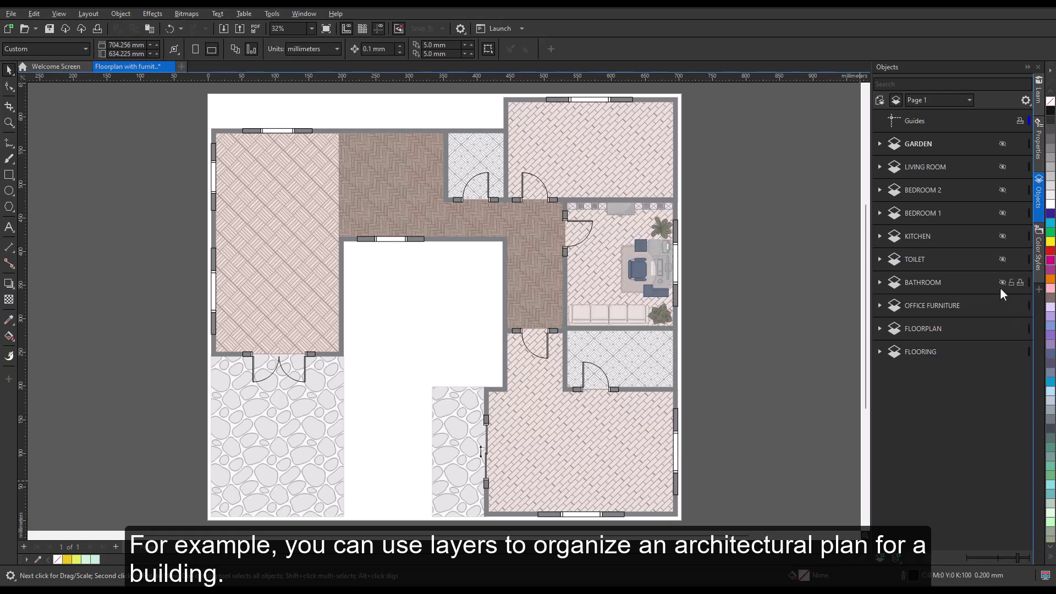
pyautogui.click(1003, 282)
pyautogui.click(1002, 259)
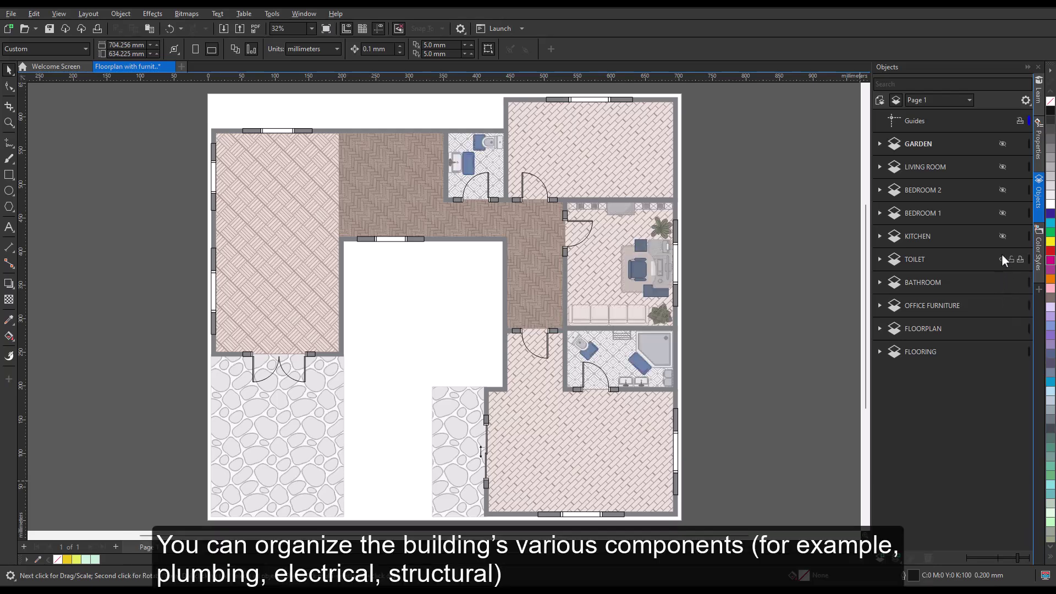
pyautogui.click(1002, 237)
pyautogui.click(1003, 213)
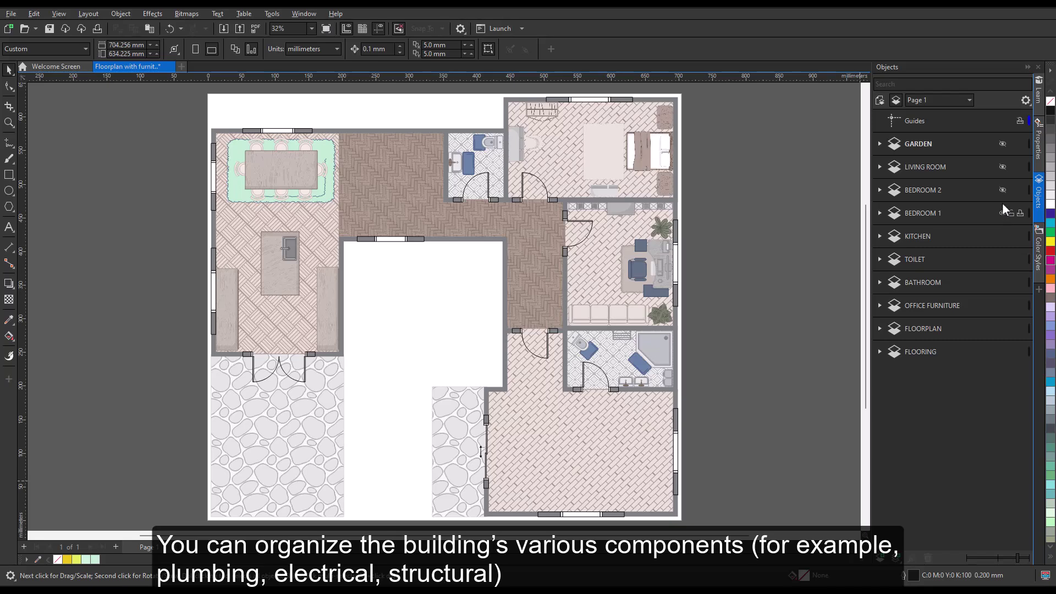
pyautogui.click(1002, 190)
pyautogui.click(1003, 168)
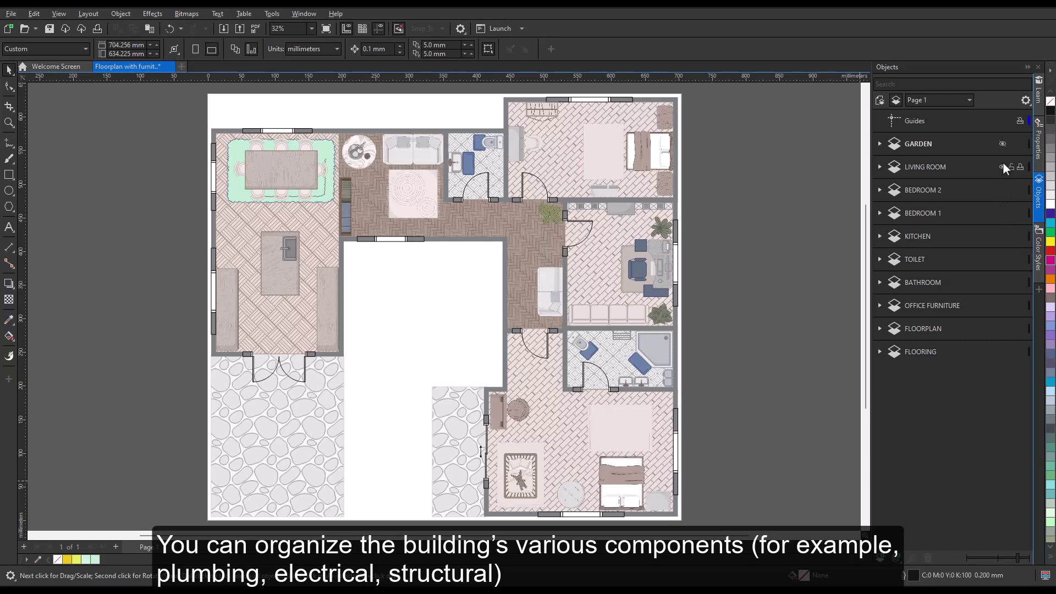
pyautogui.click(1003, 143)
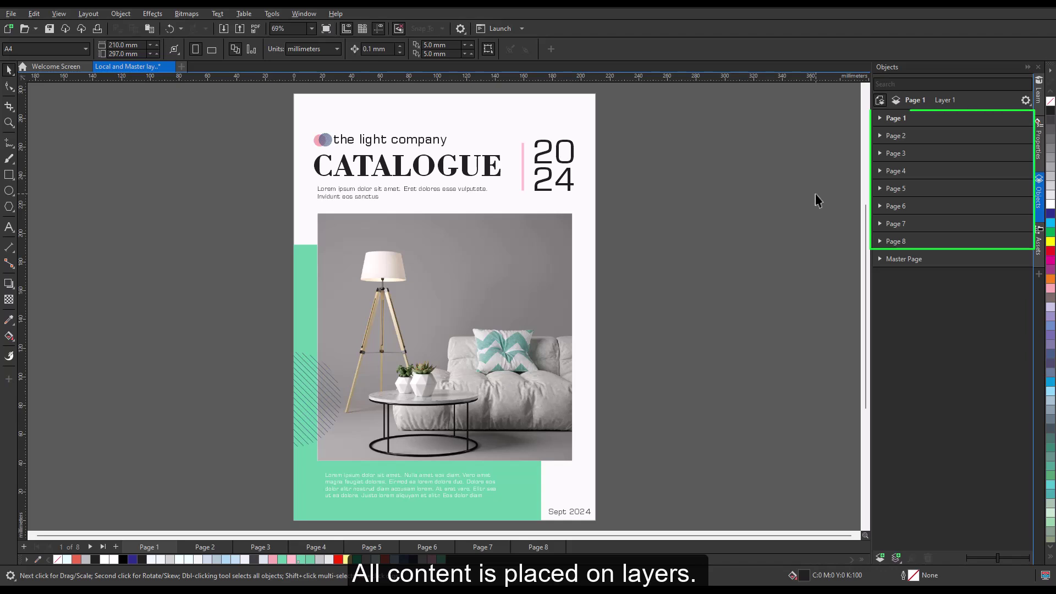
# - Inspect Page 1 and Page 3 layers, then select and deselect the Sept 2024 footer on Master Page
pyautogui.click(880, 118)
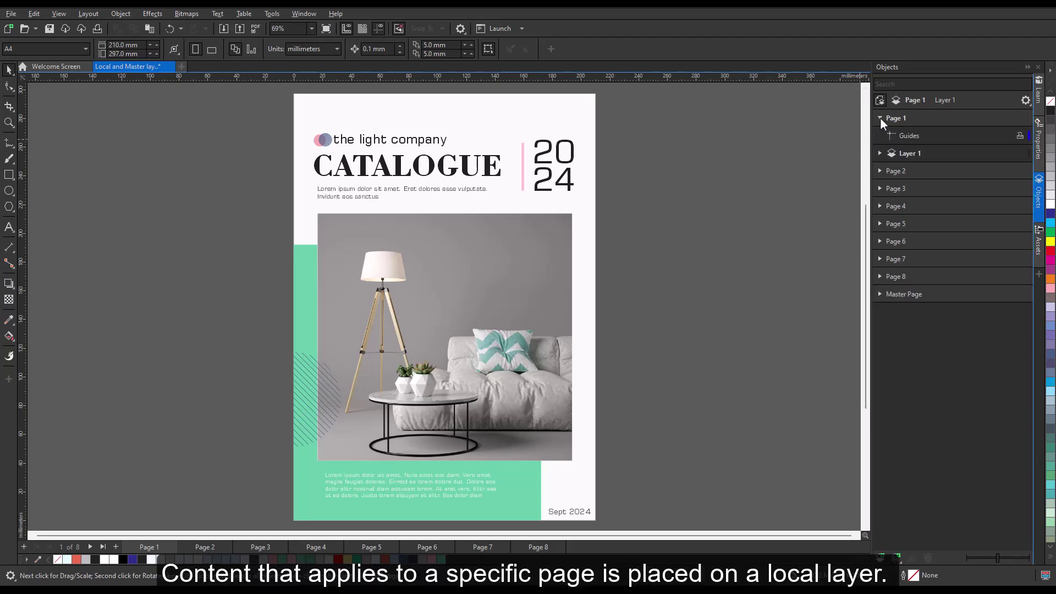
pyautogui.click(880, 117)
pyautogui.click(894, 154)
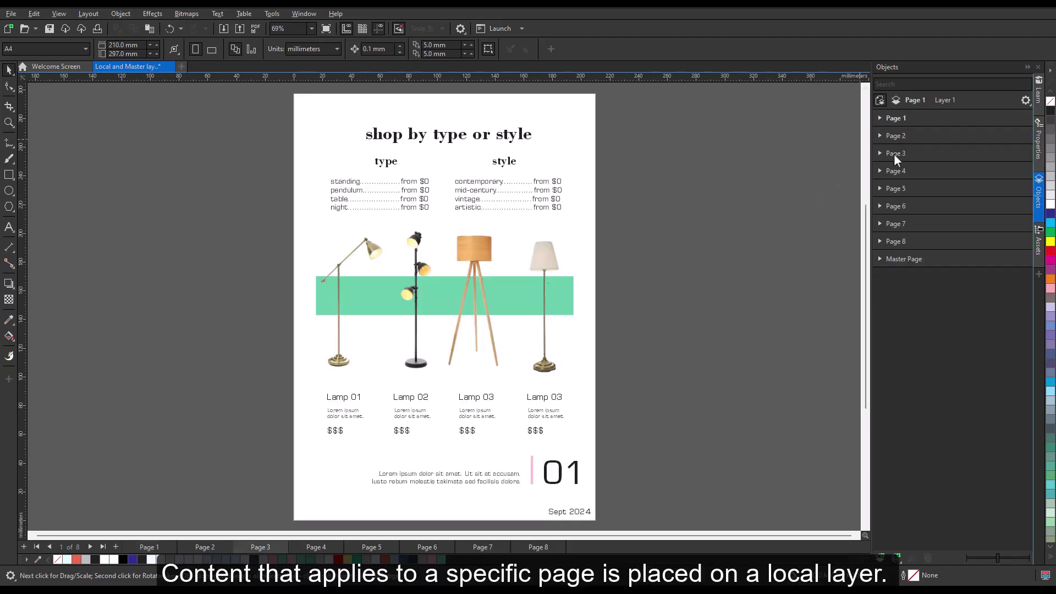
pyautogui.click(879, 153)
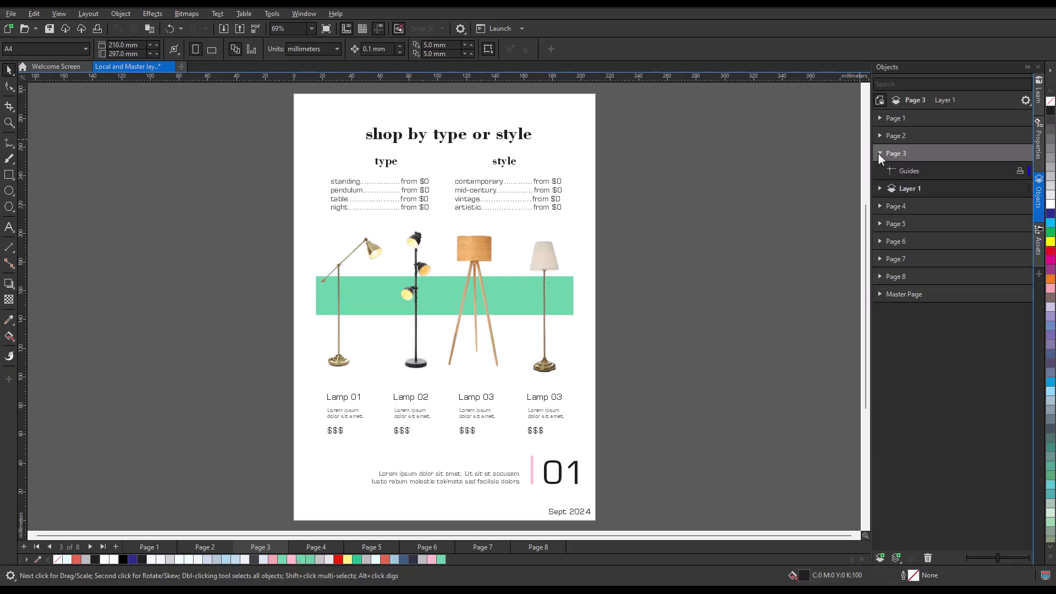
pyautogui.click(879, 154)
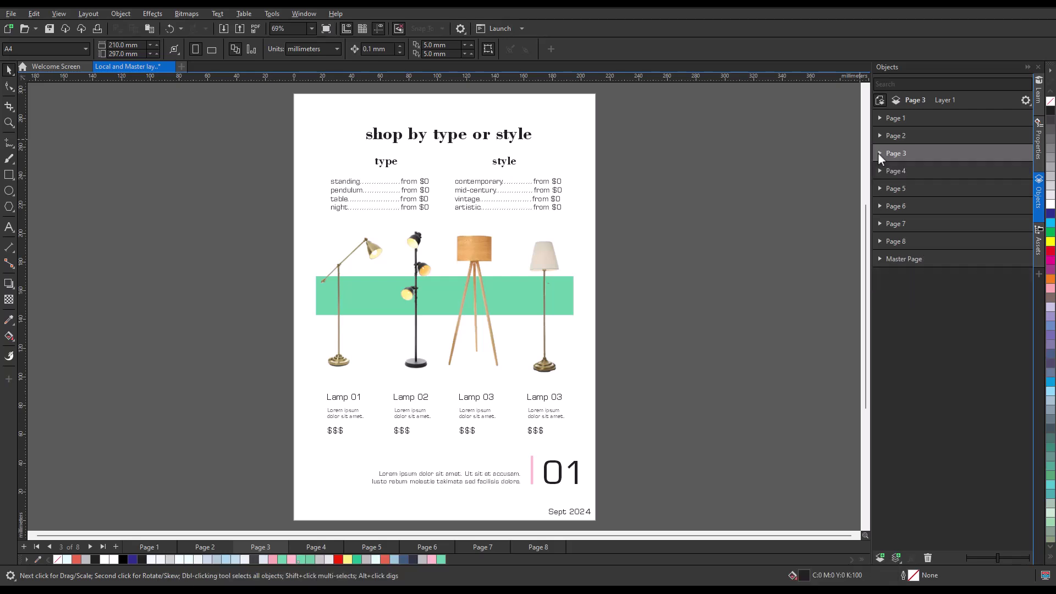
pyautogui.click(880, 259)
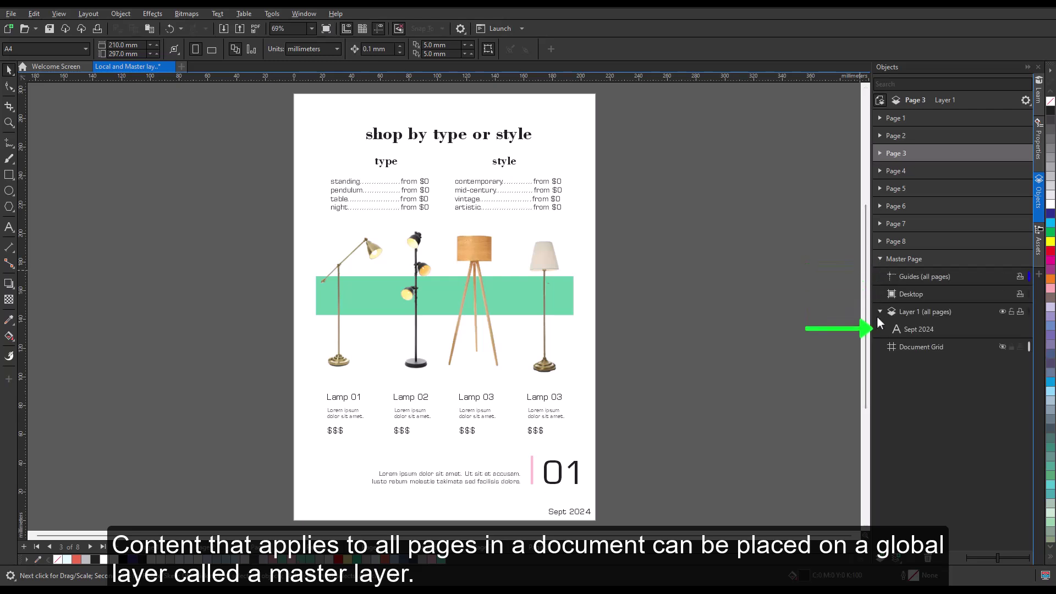
pyautogui.click(917, 328)
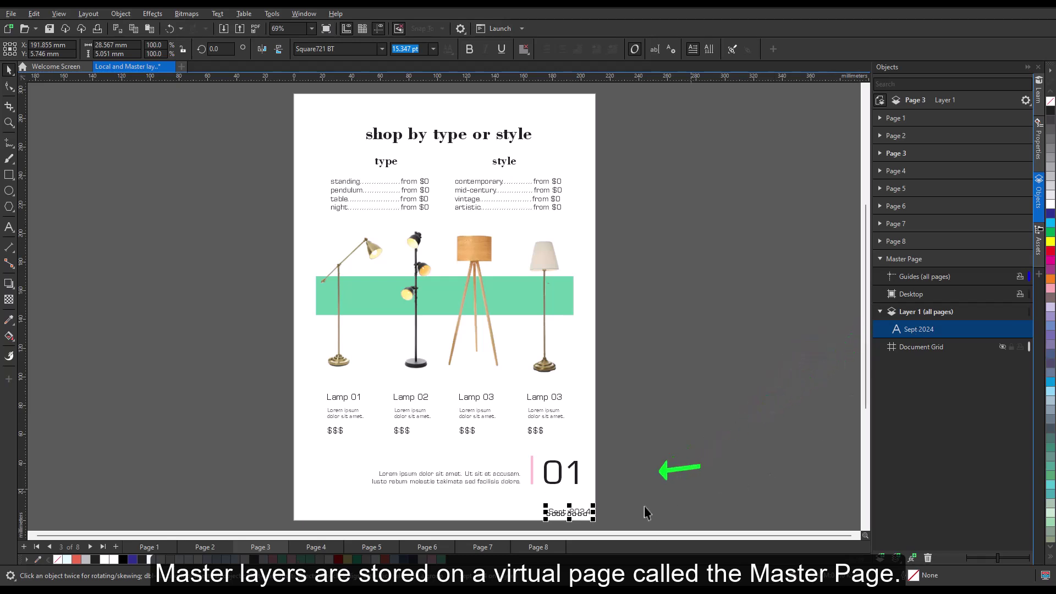
pyautogui.press('Escape')
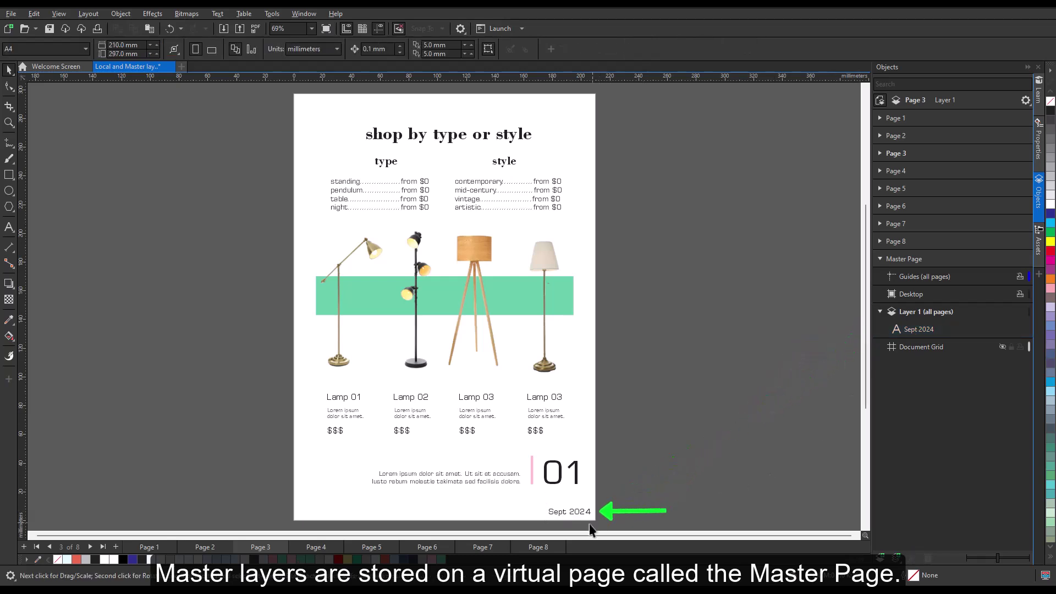
# - Page through the catalogue from Page 2 to Page 8
pyautogui.click(222, 548)
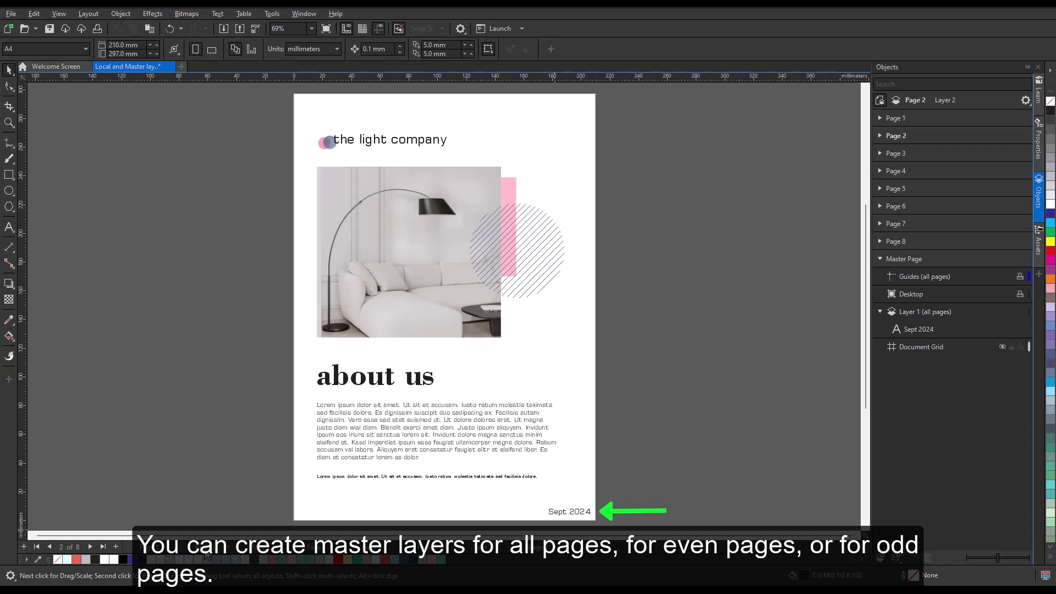
pyautogui.click(258, 553)
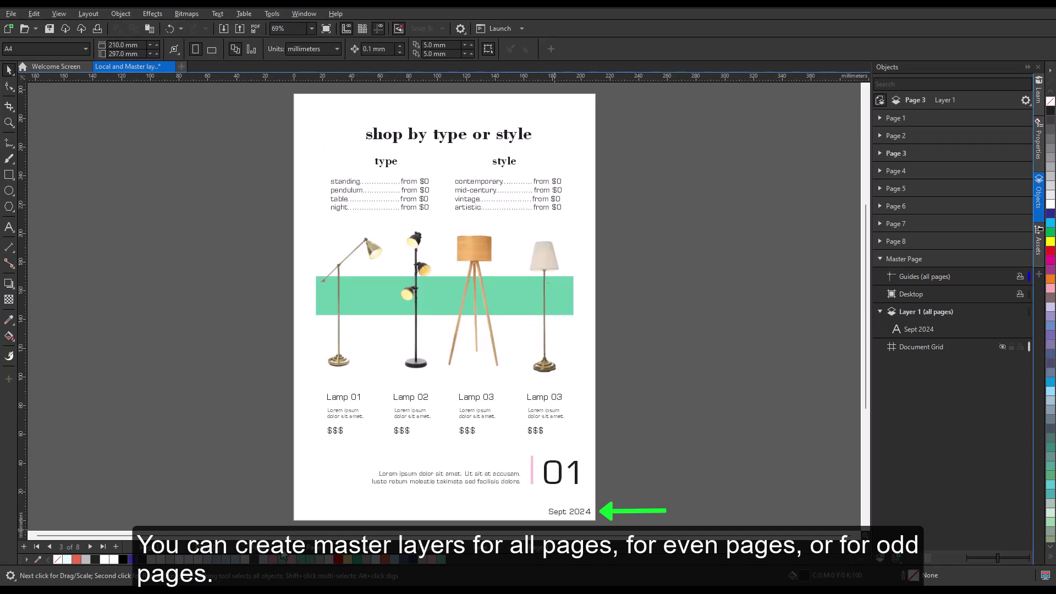
pyautogui.click(324, 553)
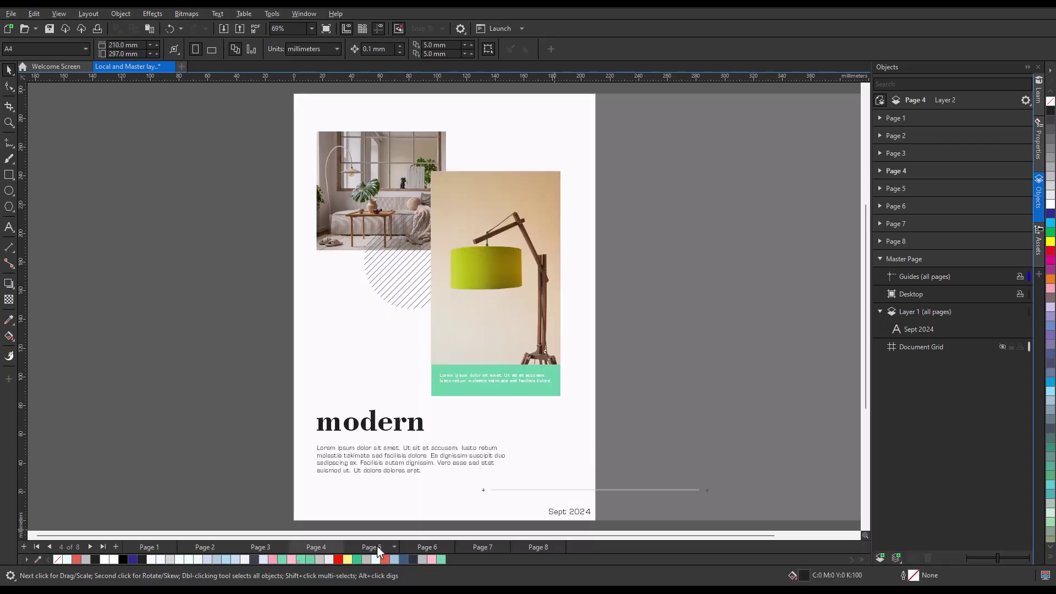
pyautogui.click(383, 549)
pyautogui.click(429, 549)
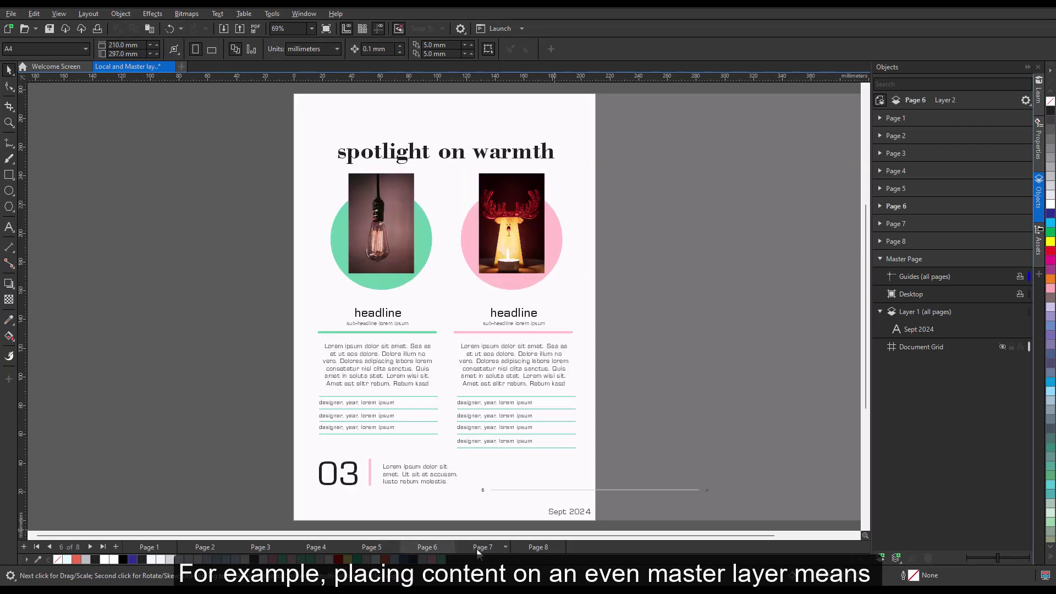
pyautogui.click(492, 549)
pyautogui.click(539, 549)
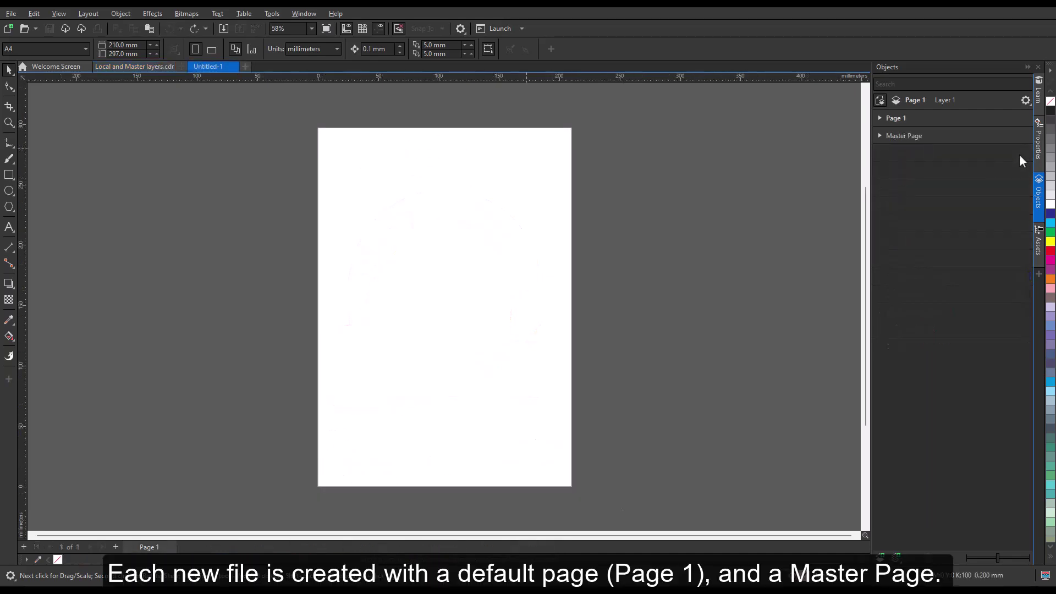
# - Make Page 1's Guides layer active and add a horizontal and a vertical guideline
pyautogui.click(886, 118)
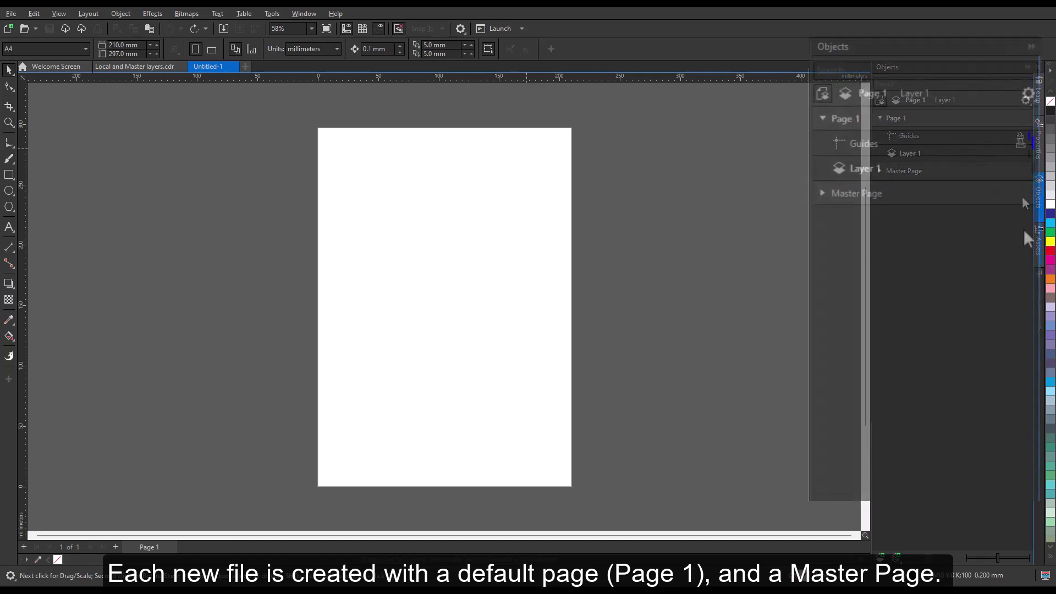
pyautogui.click(905, 146)
pyautogui.moveTo(573, 83); pyautogui.dragTo(575, 158)
pyautogui.moveTo(21, 213); pyautogui.dragTo(359, 226)
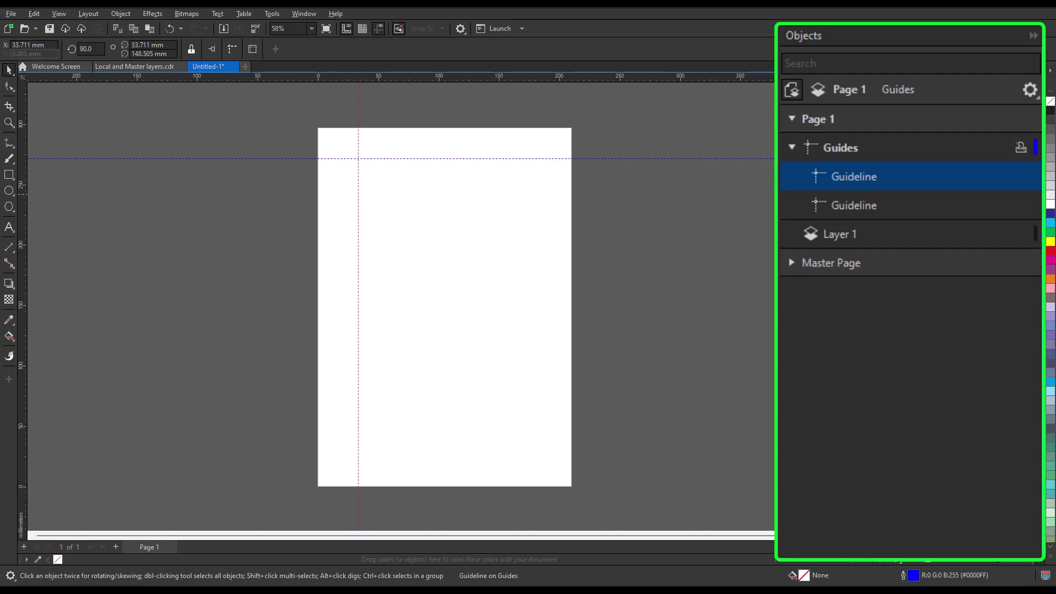
# - Draw a test rectangle on the Guides layer, undo it, and make Layer 1 active
pyautogui.click(9, 175)
pyautogui.moveTo(413, 177)
pyautogui.mouseDown()
pyautogui.moveTo(488, 208)
pyautogui.moveTo(488, 238)
pyautogui.mouseUp()
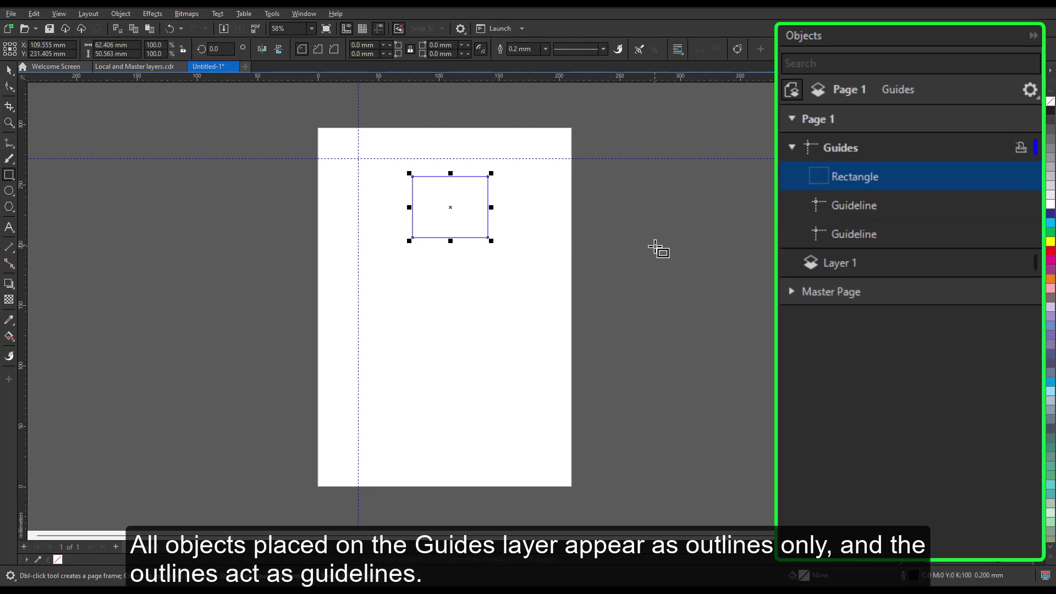
pyautogui.hotkey('ctrl', 'z')
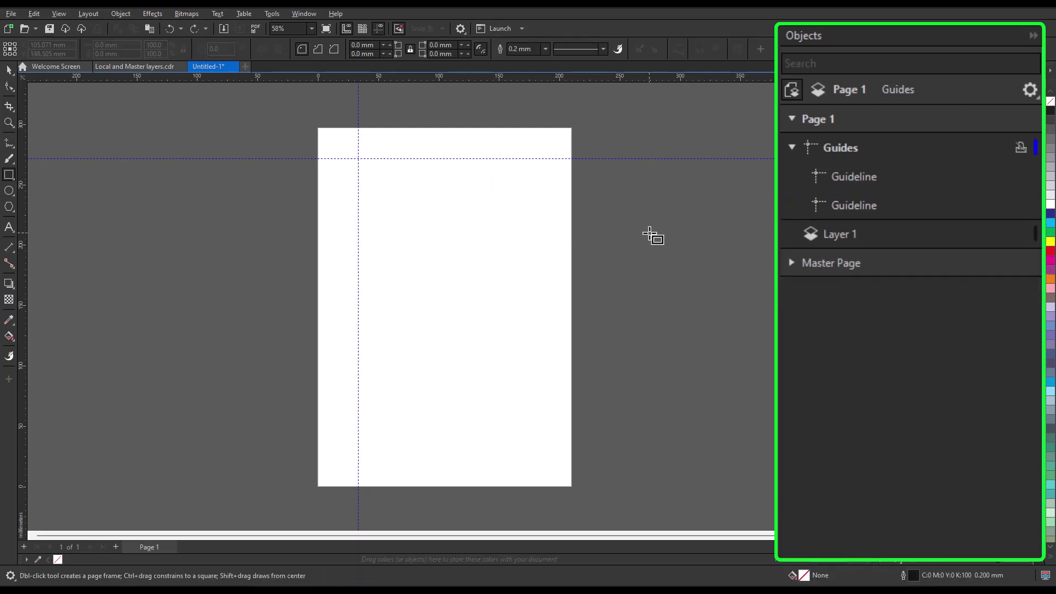
pyautogui.click(8, 70)
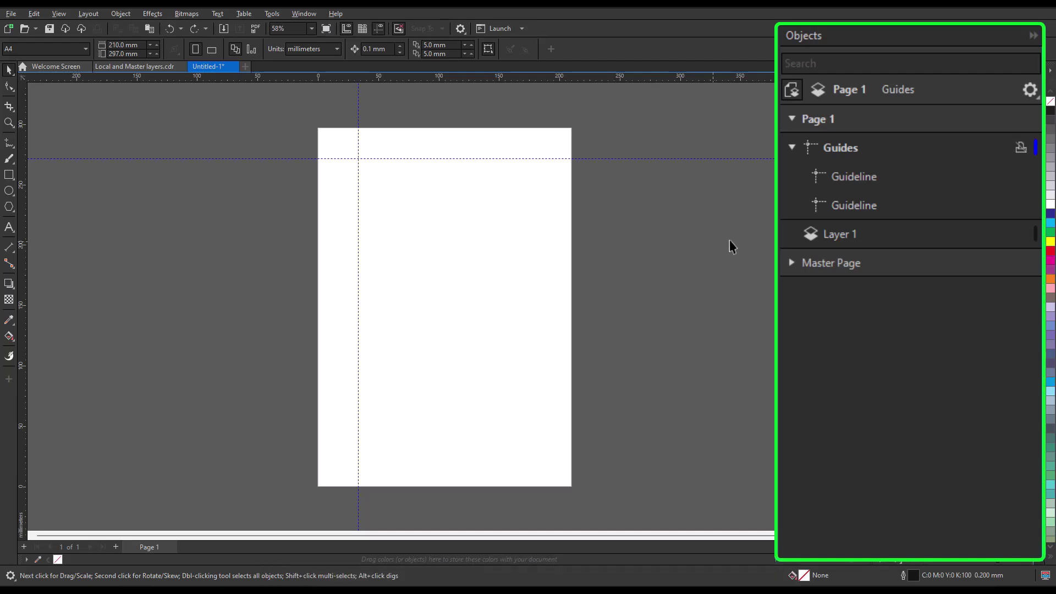
pyautogui.click(823, 238)
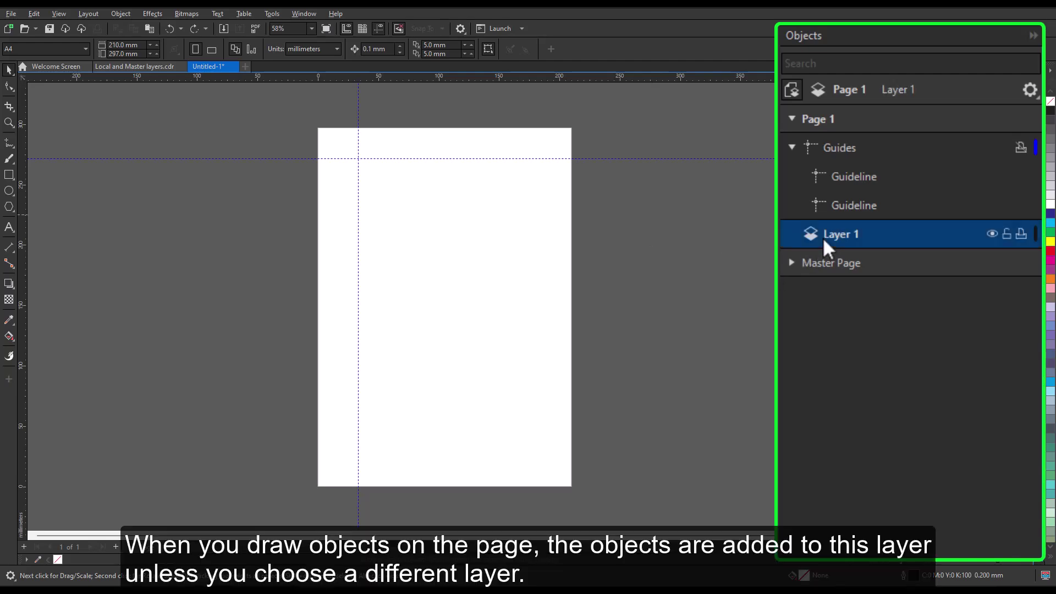
# - Draw a rectangle on Layer 1 with pink fill and red outline, then reveal Master Page's layers
pyautogui.click(9, 175)
pyautogui.moveTo(419, 225)
pyautogui.mouseDown()
pyautogui.moveTo(519, 235)
pyautogui.moveTo(526, 298)
pyautogui.mouseUp()
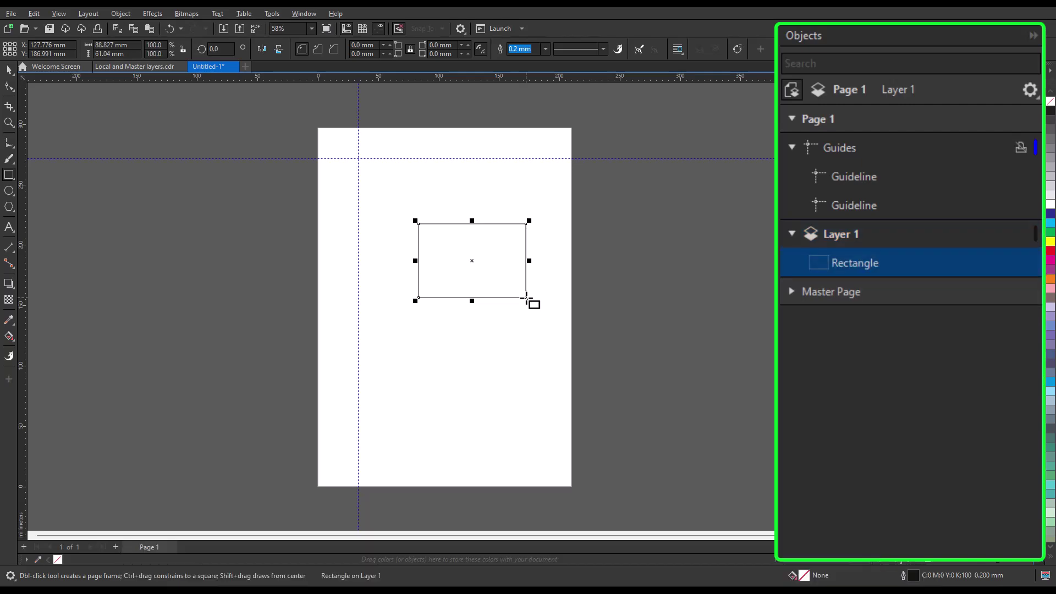
pyautogui.click(1051, 293)
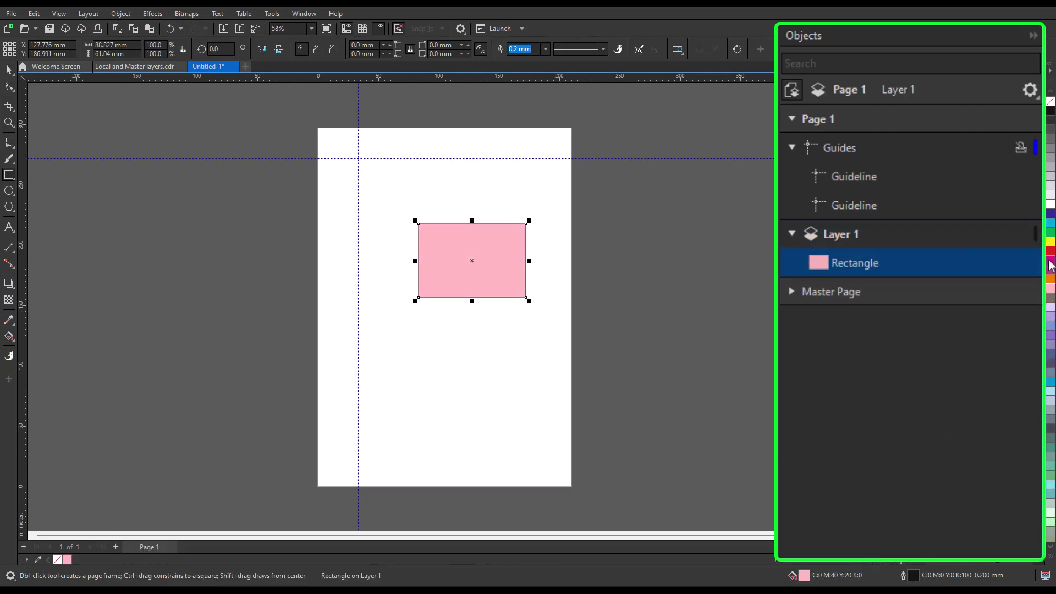
pyautogui.rightClick(1051, 251)
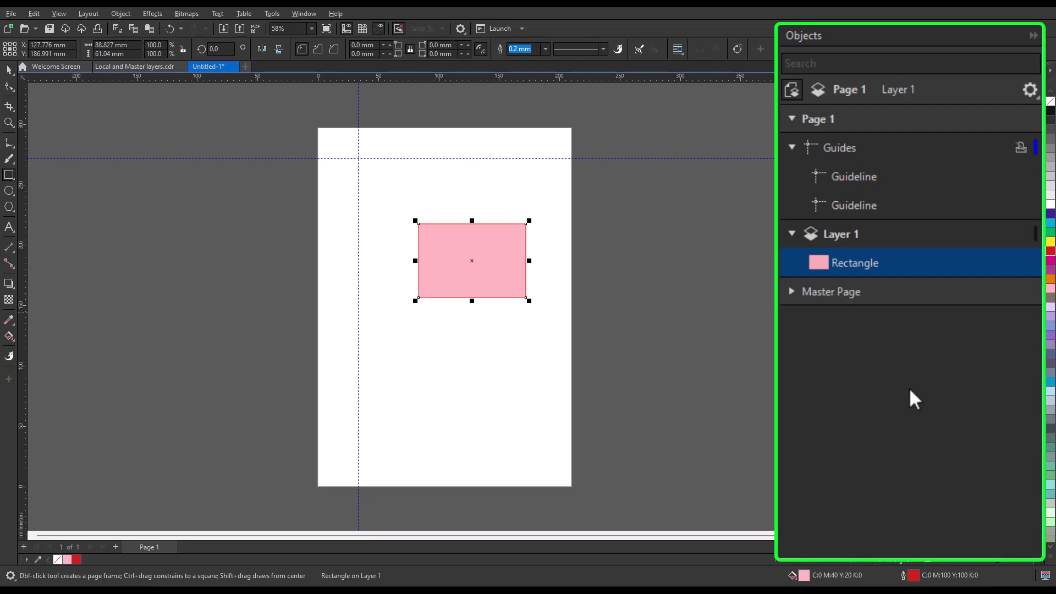
pyautogui.click(792, 234)
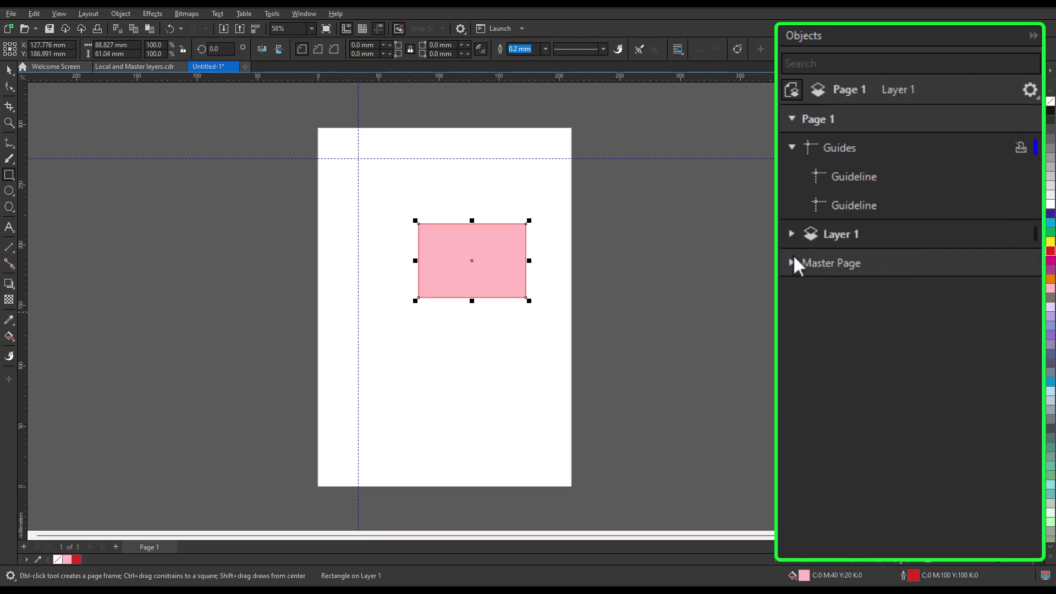
pyautogui.click(793, 263)
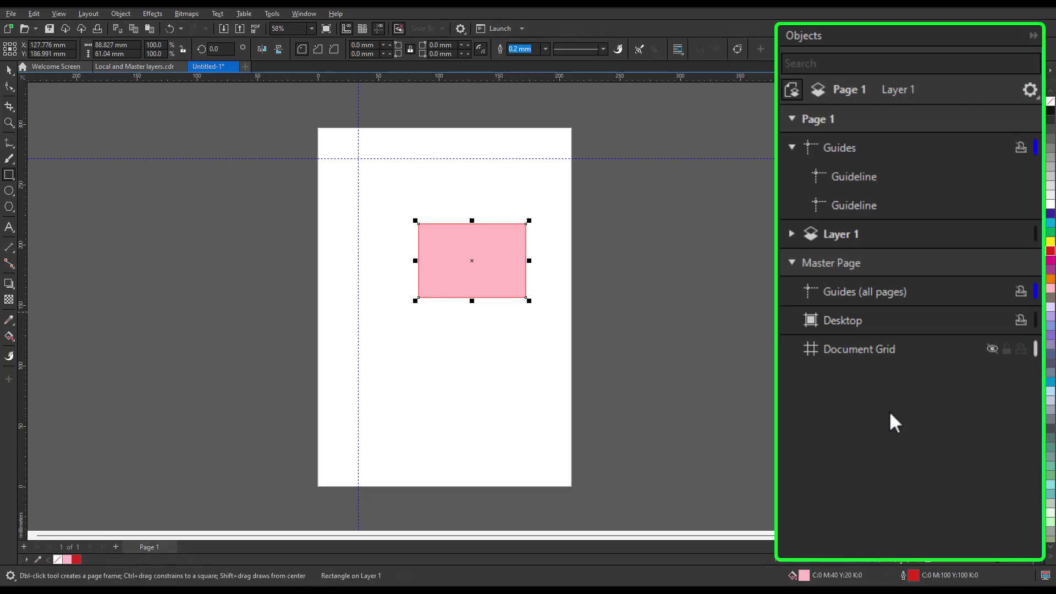
# - Add two bottom horizontal guidelines on Guides (all pages), add Page 2, and return to Page 1
pyautogui.click(880, 289)
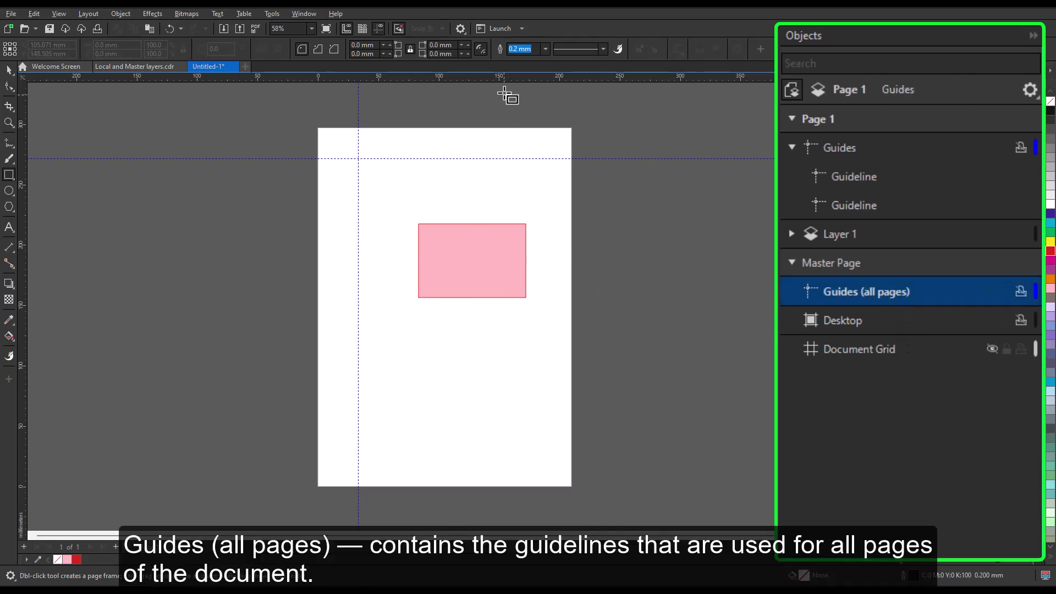
pyautogui.click(9, 69)
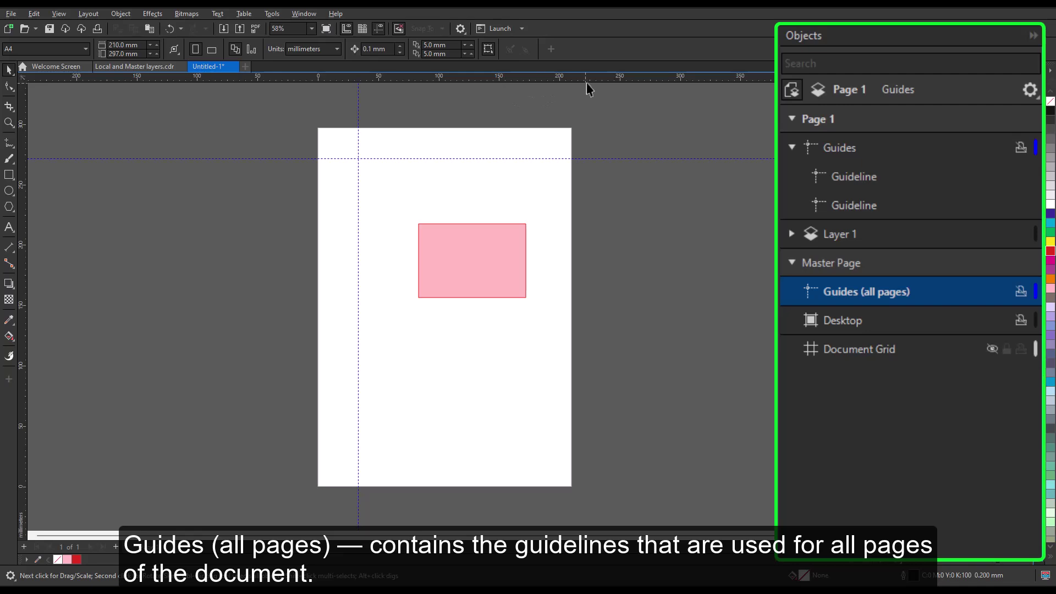
pyautogui.moveTo(597, 82); pyautogui.dragTo(589, 468)
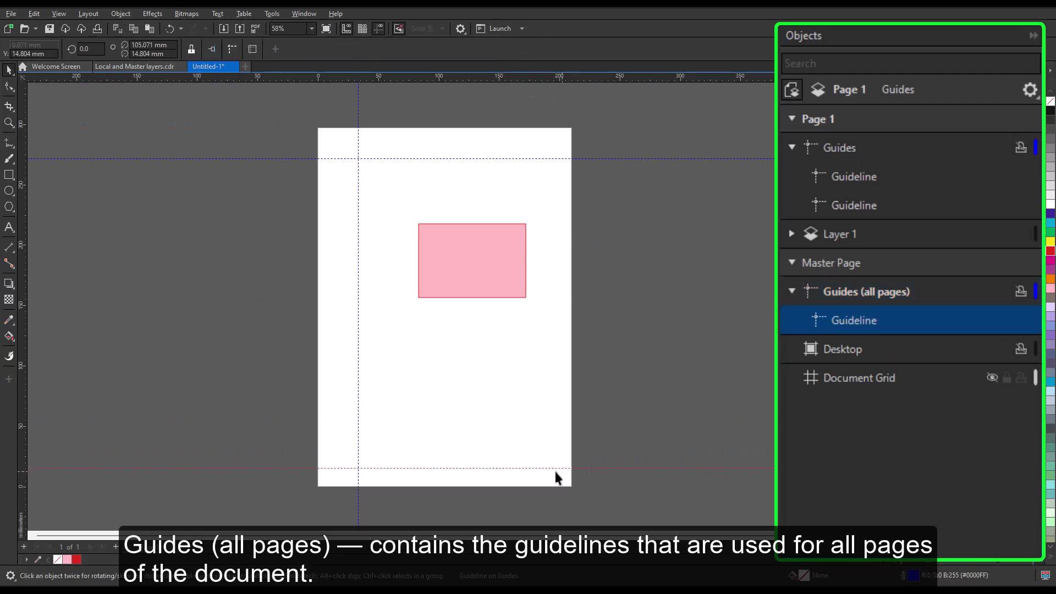
pyautogui.moveTo(297, 77); pyautogui.dragTo(327, 462)
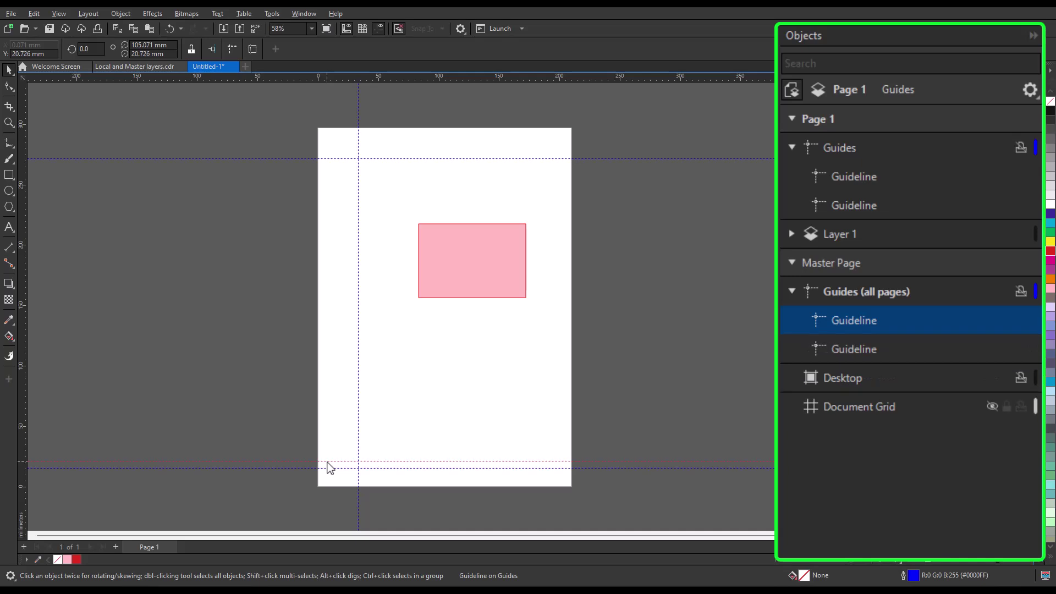
pyautogui.click(115, 547)
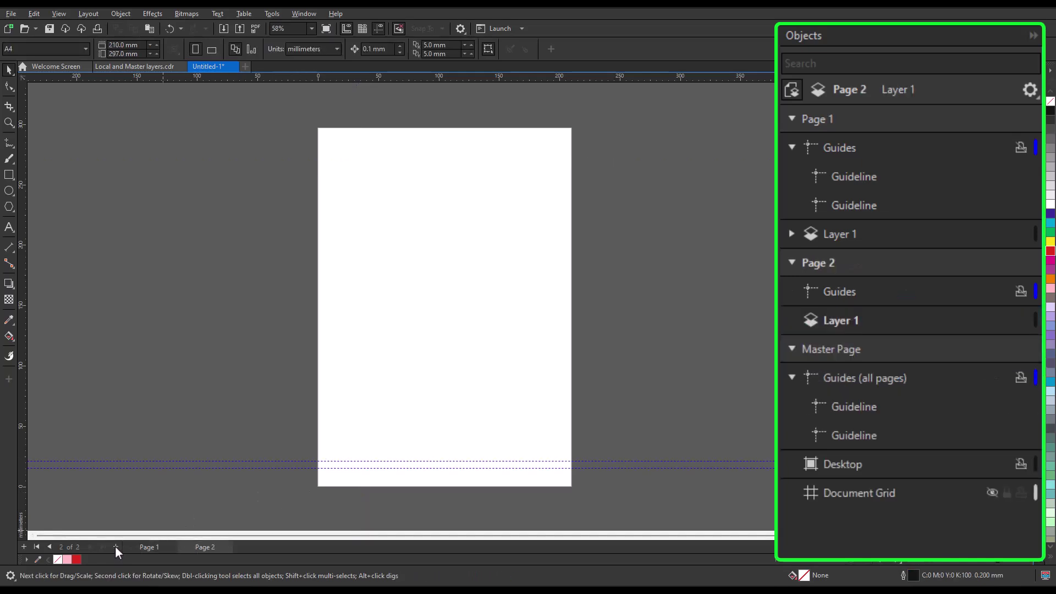
pyautogui.click(151, 547)
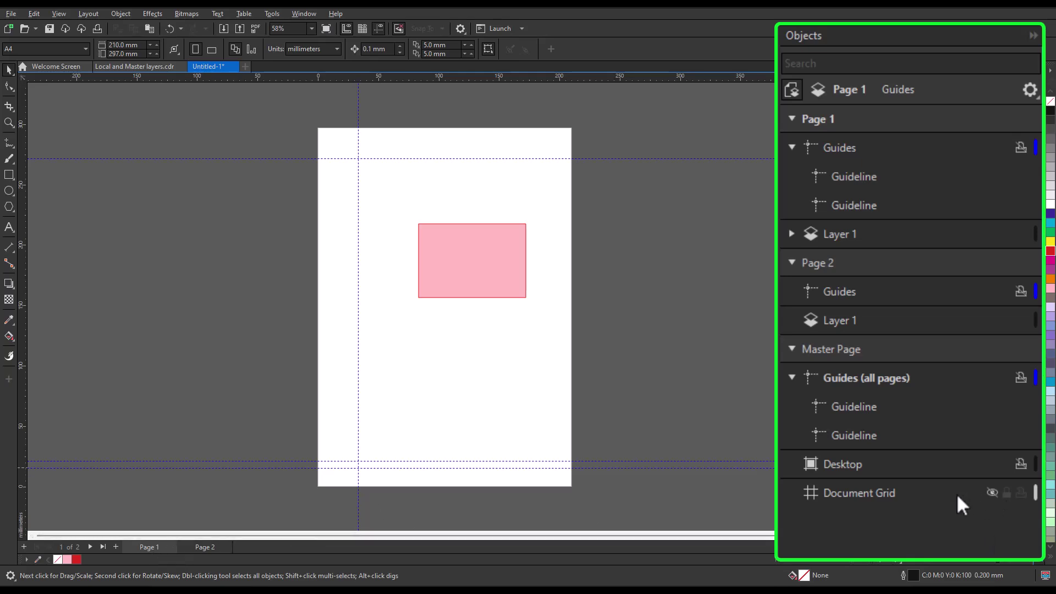
# - Draw a lavender-filled circle right of the page on the Desktop layer
pyautogui.click(890, 493)
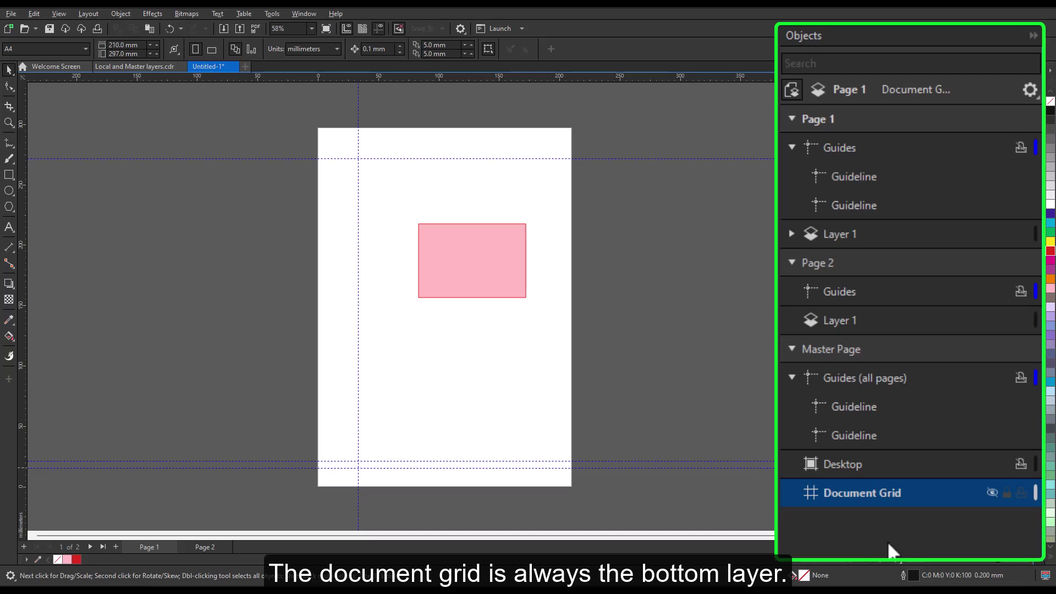
pyautogui.click(881, 462)
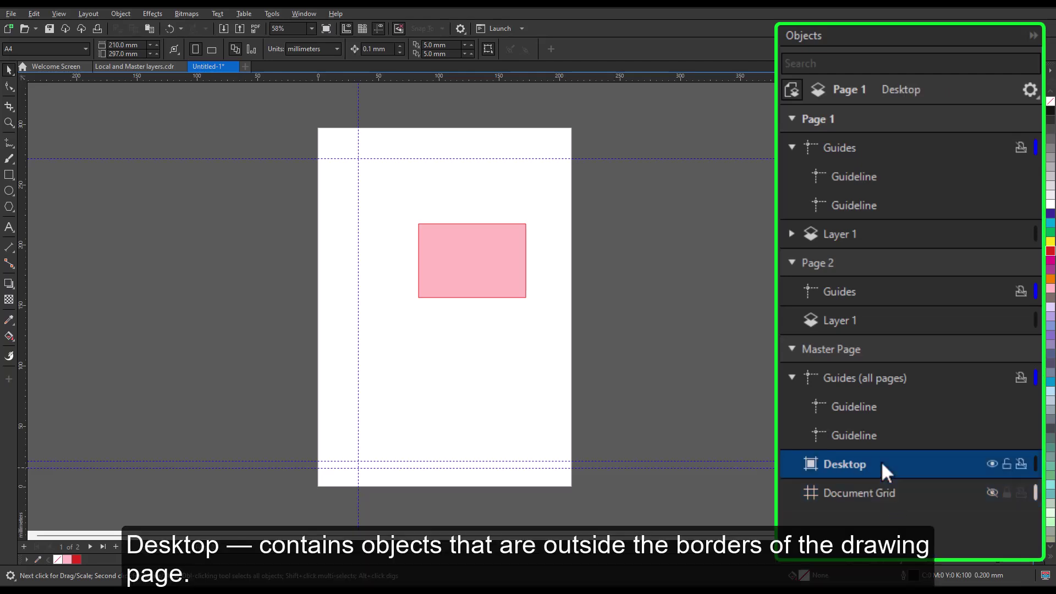
pyautogui.click(8, 191)
pyautogui.moveTo(644, 226)
pyautogui.mouseDown()
pyautogui.moveTo(709, 302)
pyautogui.moveTo(738, 318)
pyautogui.mouseUp()
pyautogui.click(1051, 307)
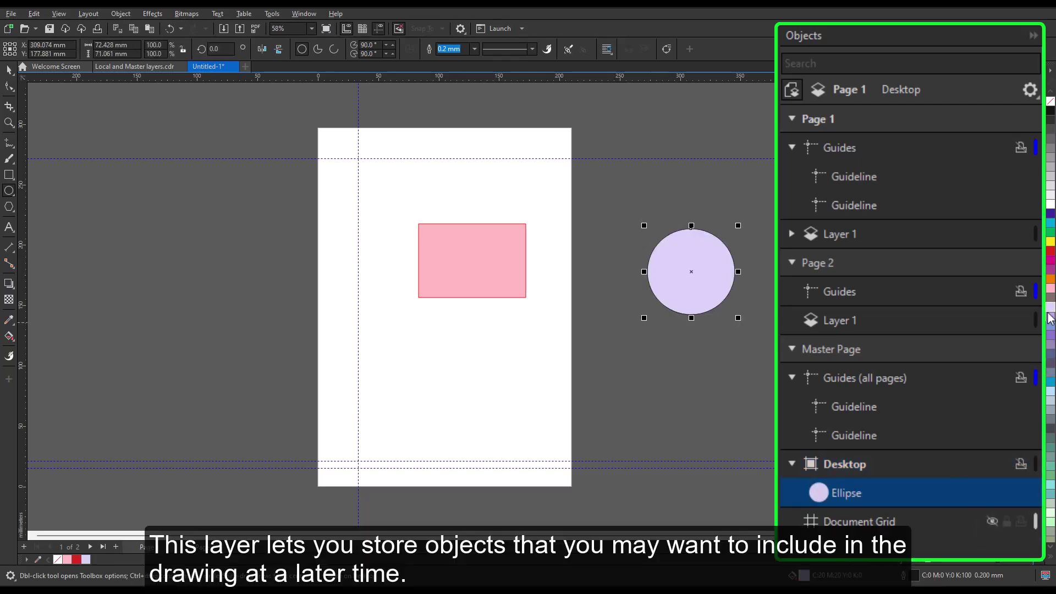
# - Add Page 3 to the document and return to Page 1 with the Pick tool
pyautogui.click(198, 551)
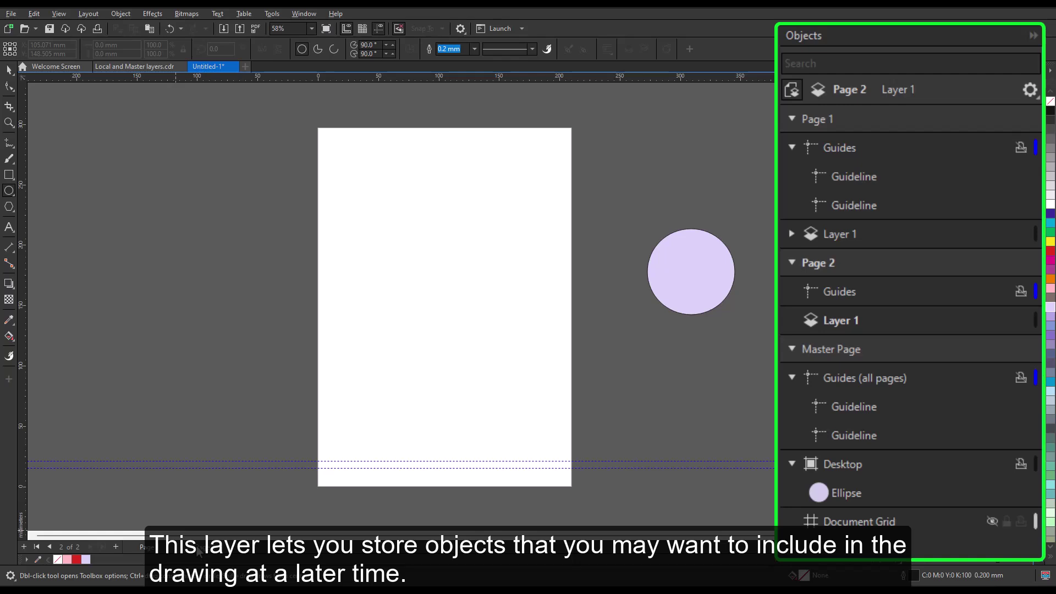
pyautogui.click(115, 547)
pyautogui.click(200, 547)
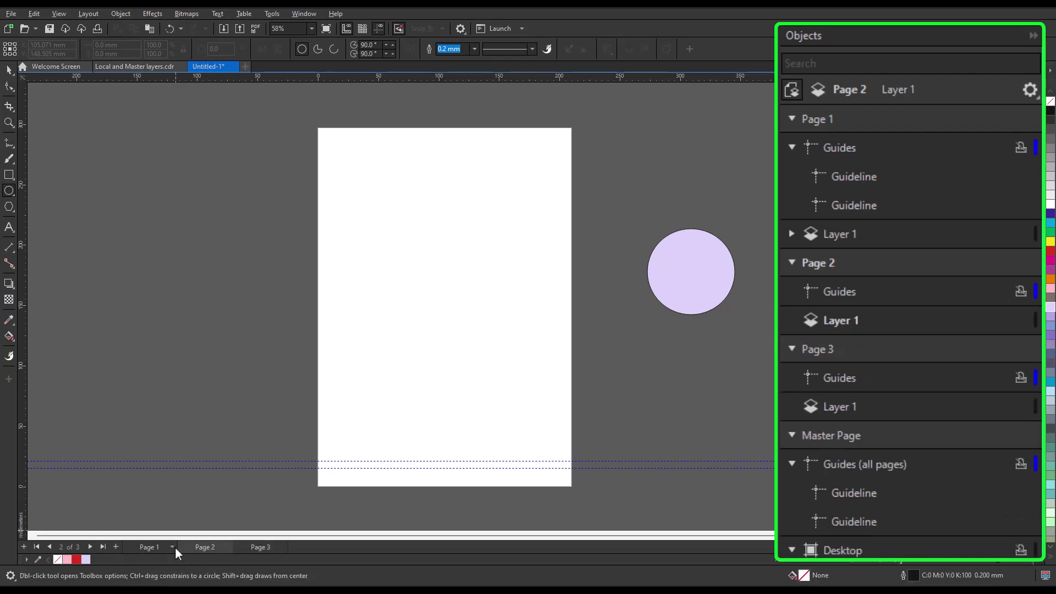
pyautogui.click(154, 548)
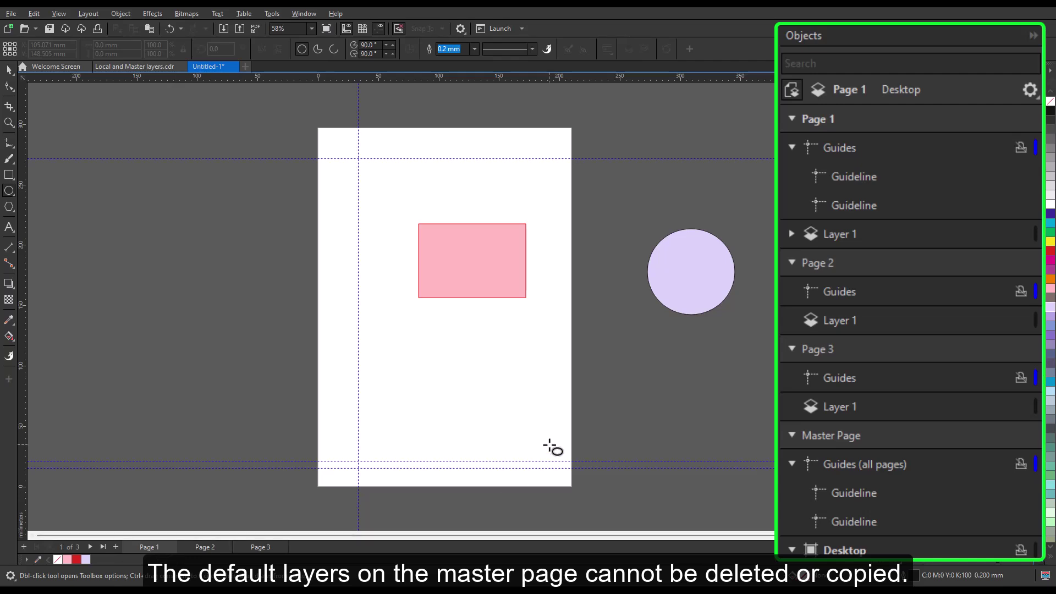
pyautogui.press('space')
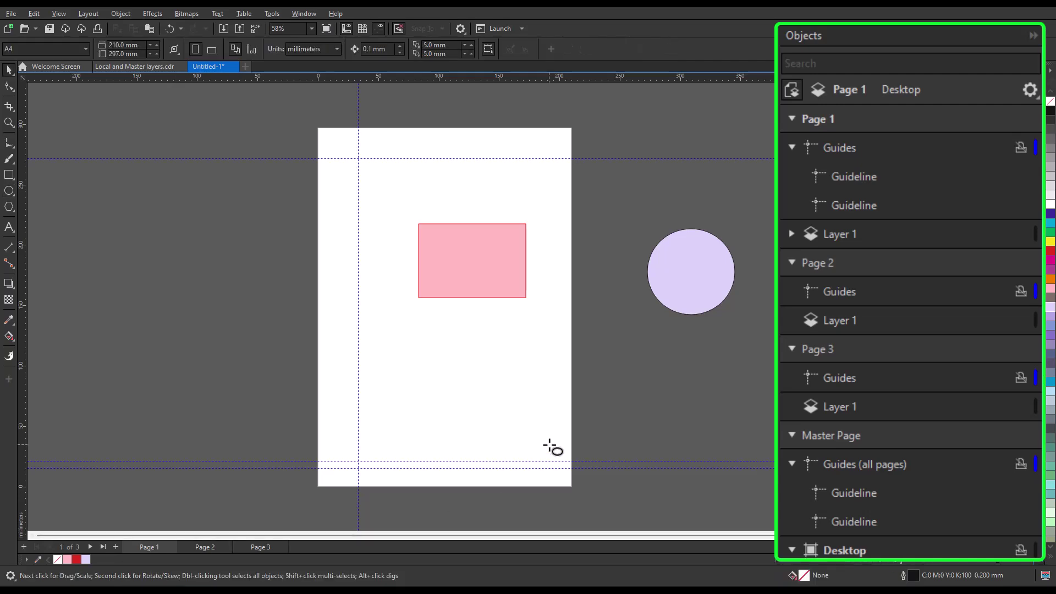
# - Collapse Master Page, Page 3 and Page 2, then add a new Layer 2 to Page 1
pyautogui.click(793, 434)
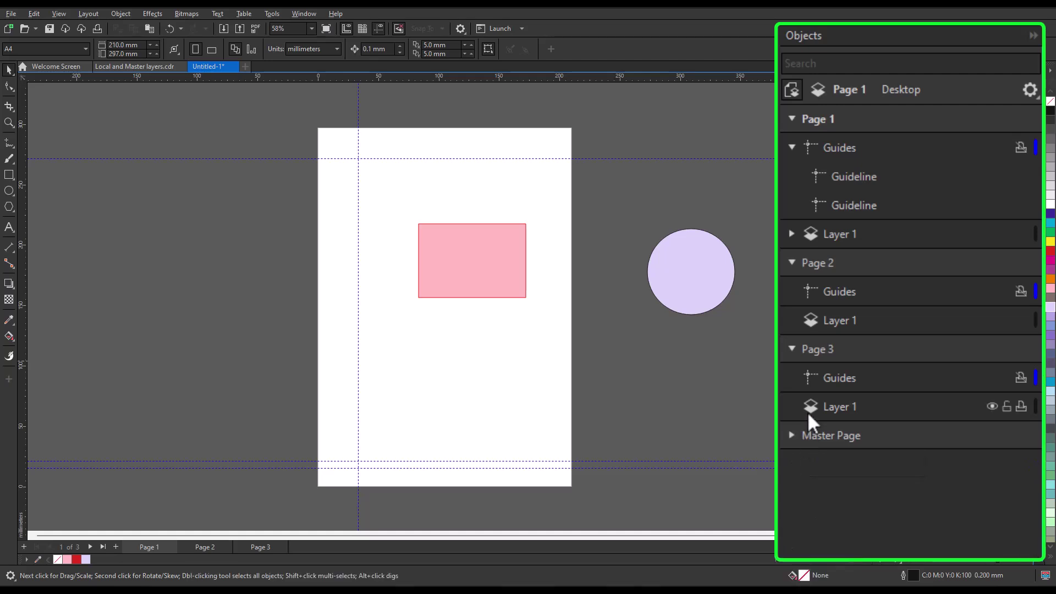
pyautogui.click(793, 349)
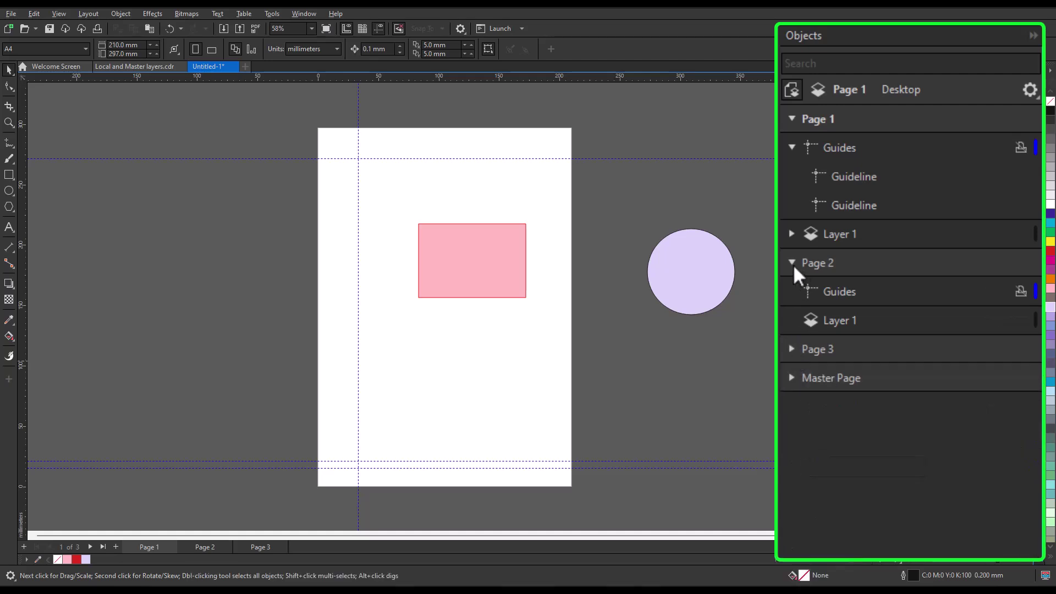
pyautogui.click(793, 264)
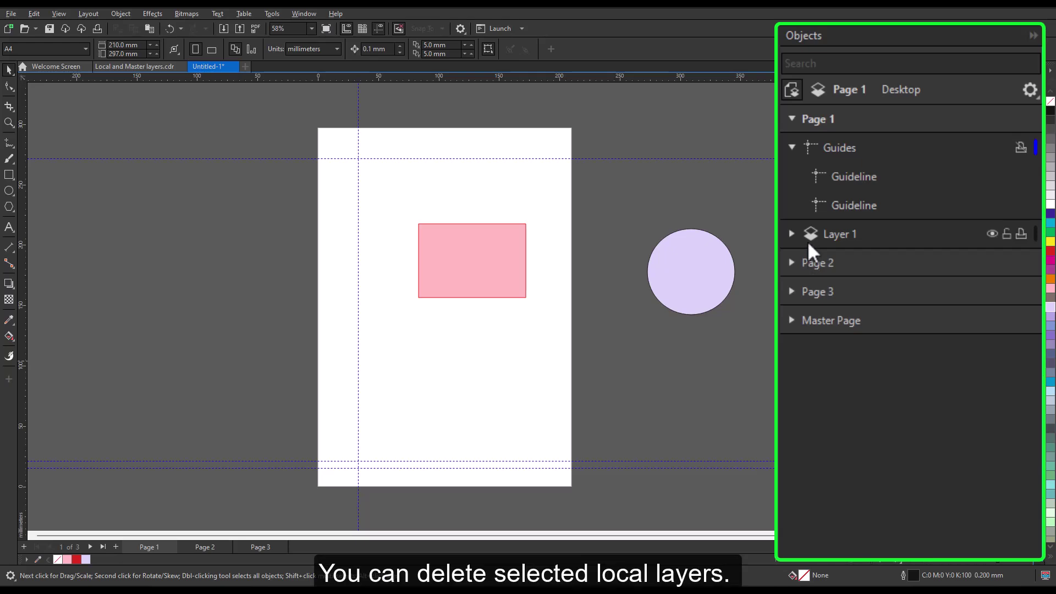
pyautogui.click(882, 562)
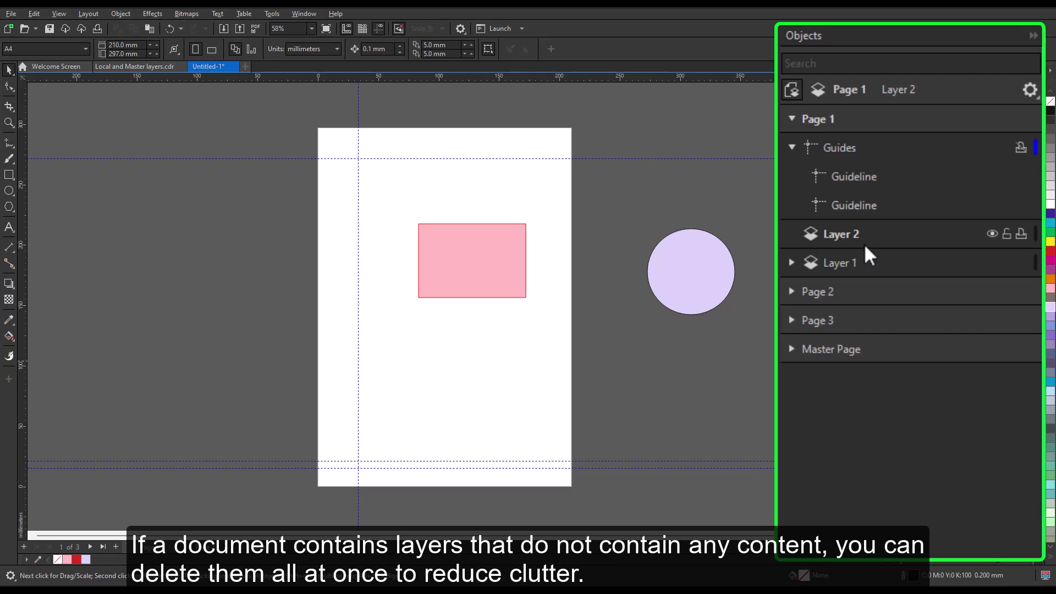
pyautogui.click(891, 258)
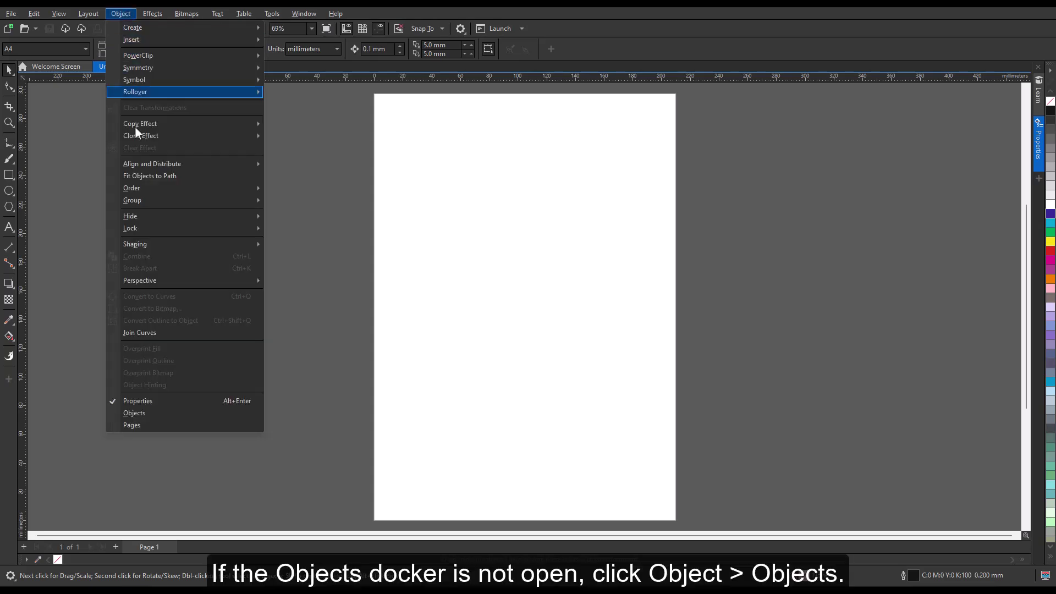
# - Show the Objects docker for Untitled-1 and browse its Settings Layer menu without choosing anything
pyautogui.click(166, 413)
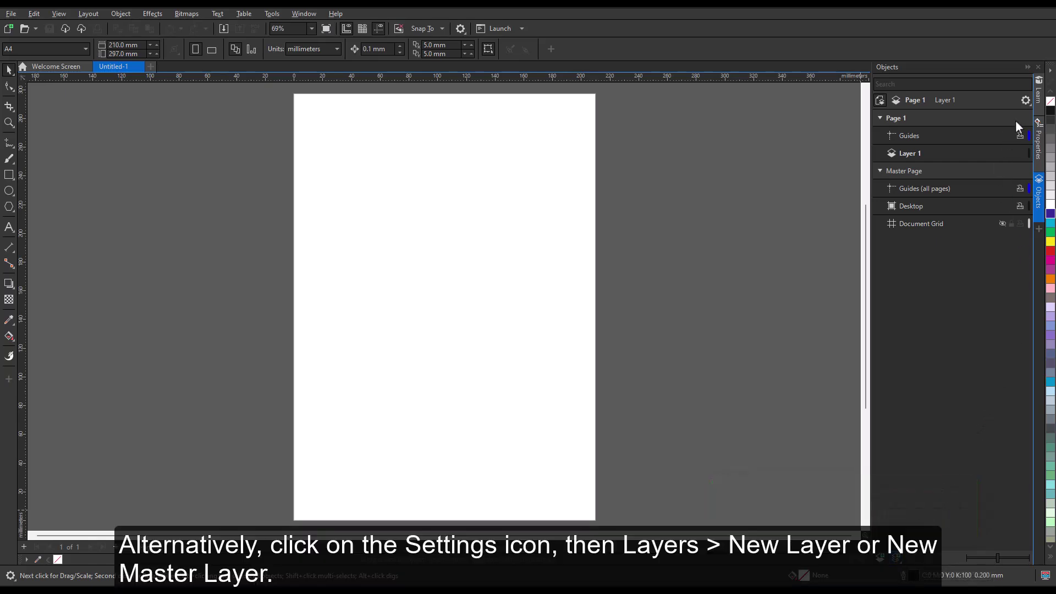
pyautogui.click(1026, 100)
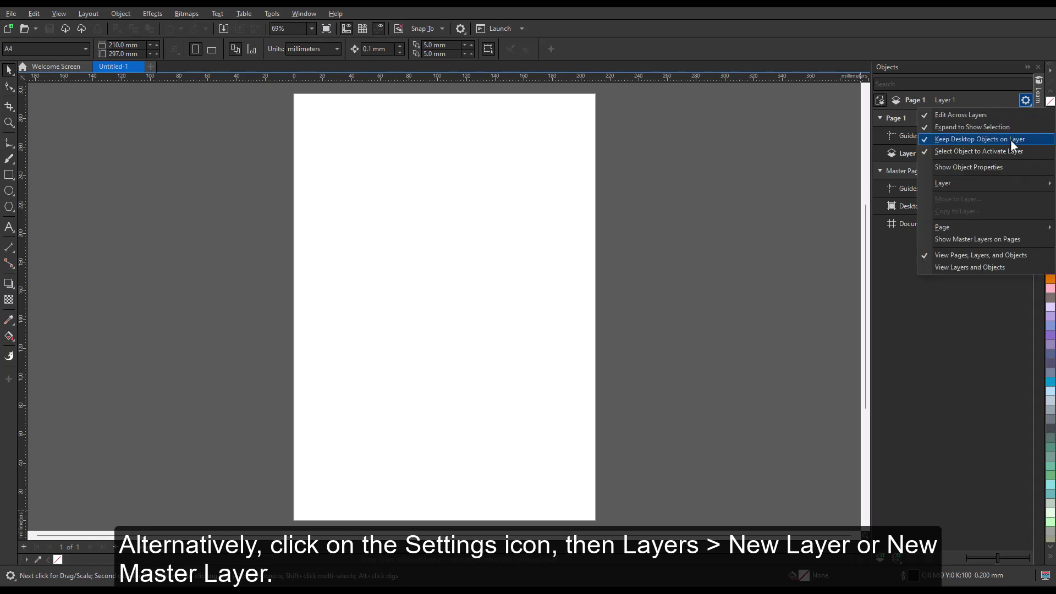
pyautogui.moveTo(994, 182)
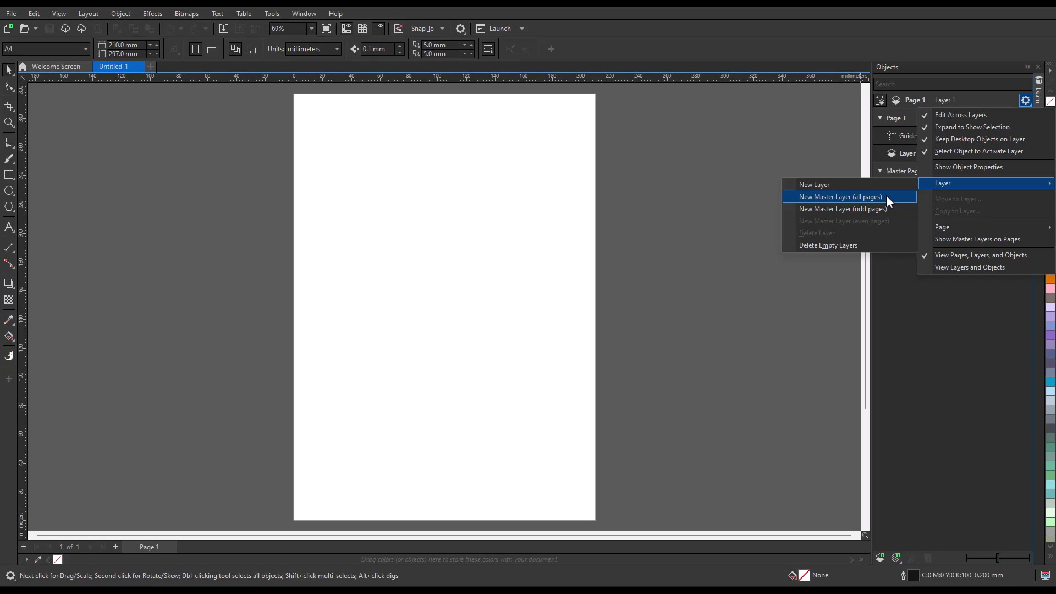
pyautogui.click(892, 273)
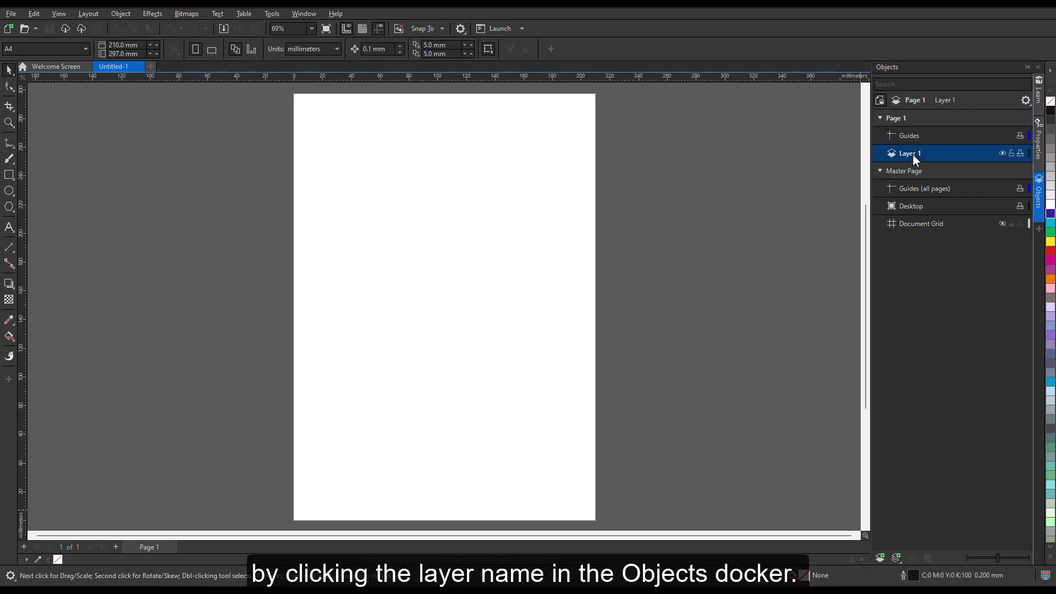
# - Draw a red-filled pentagon near the page top on Layer 1, then open the New Master Layer choices
pyautogui.click(15, 211)
pyautogui.moveTo(402, 195); pyautogui.dragTo(517, 289)
pyautogui.click(1051, 250)
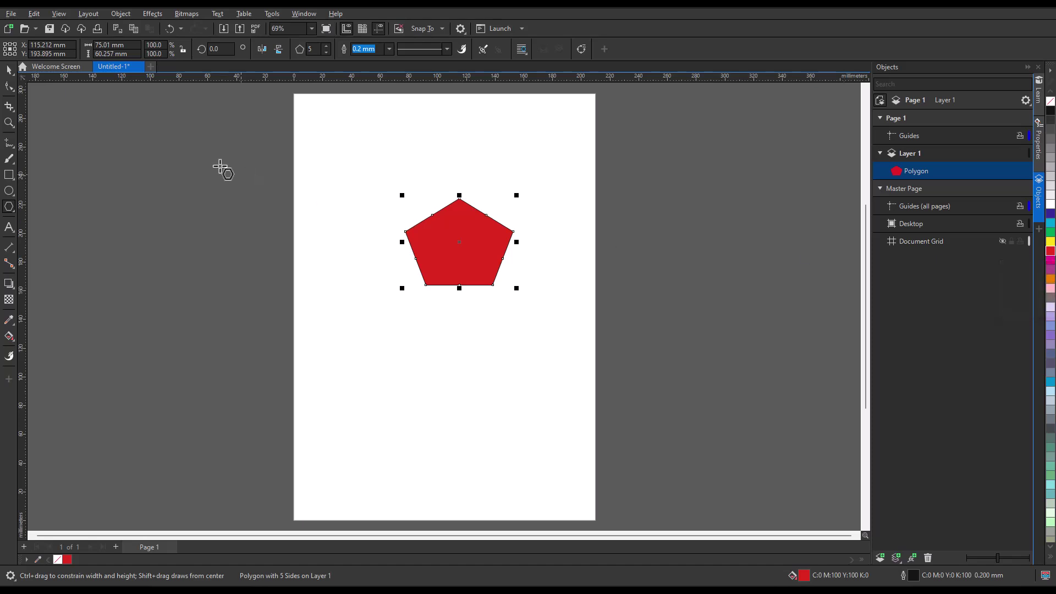
pyautogui.click(10, 72)
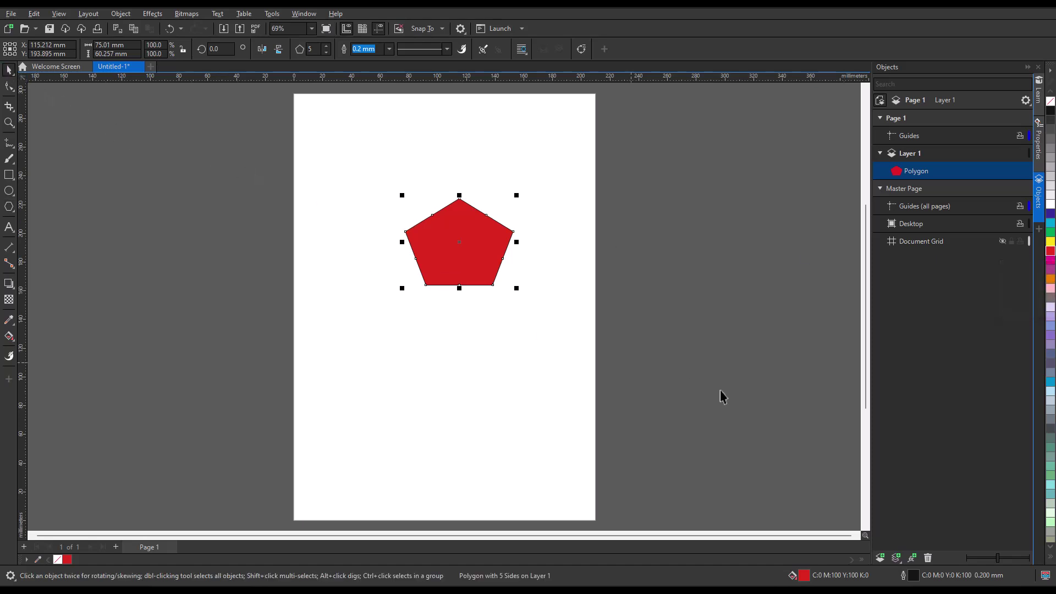
pyautogui.click(901, 562)
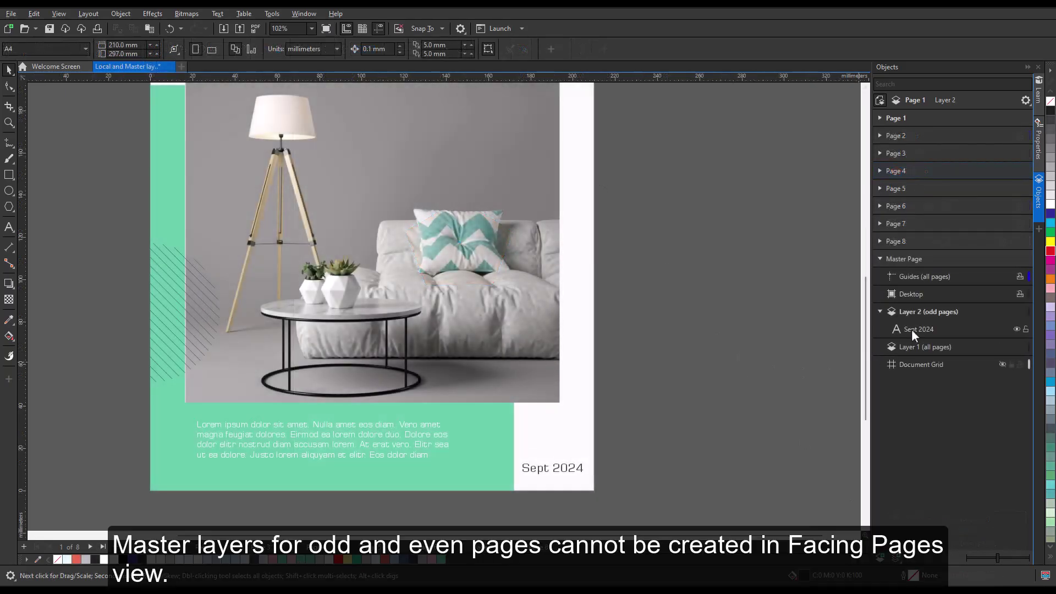
# - Go to page 3 and enable Facing pages in Layout > Document Options
pyautogui.click(913, 329)
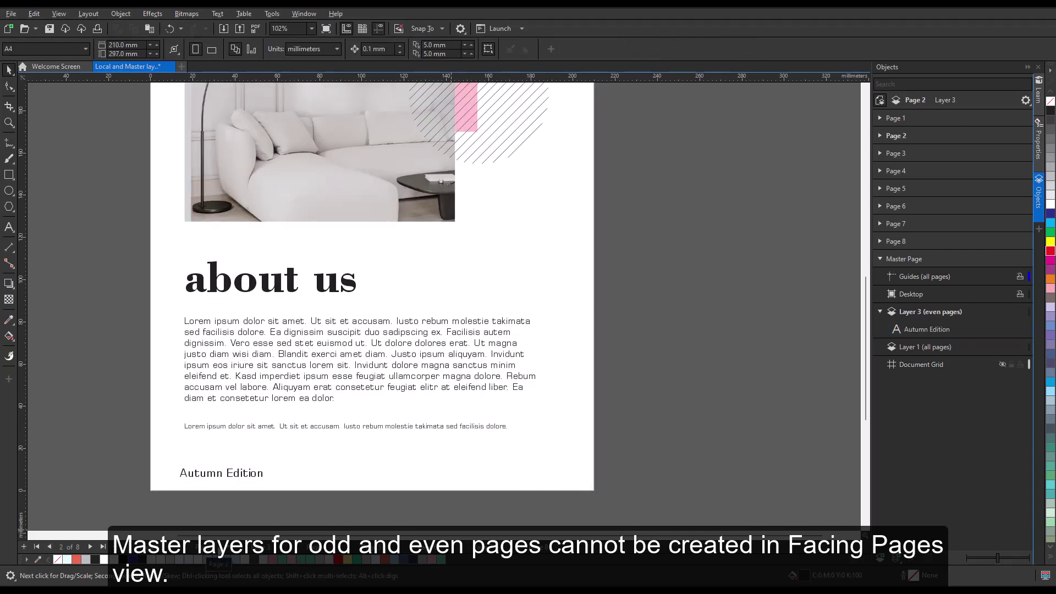
pyautogui.click(913, 329)
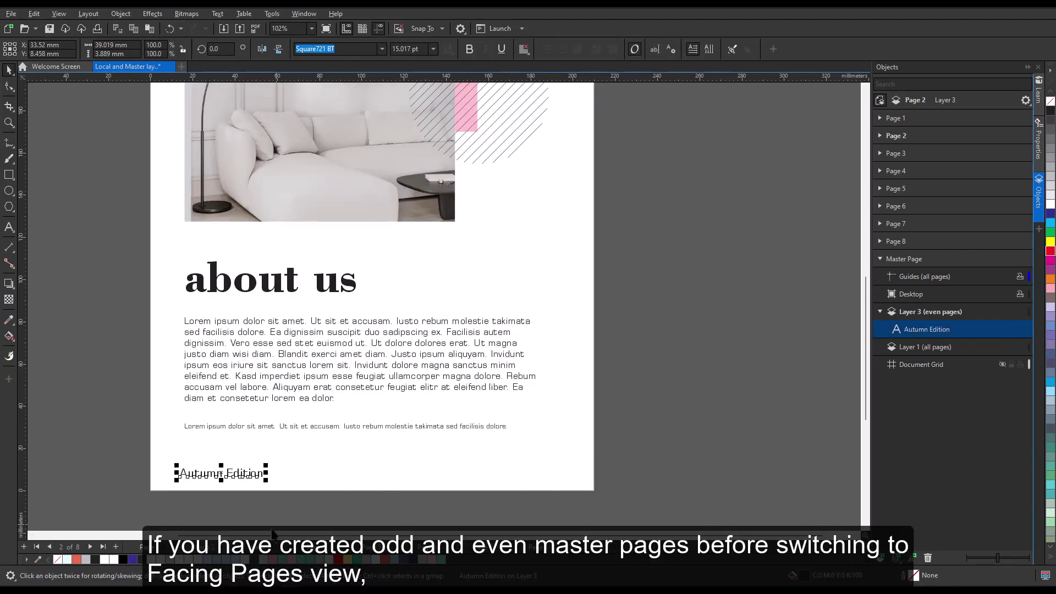
pyautogui.click(260, 547)
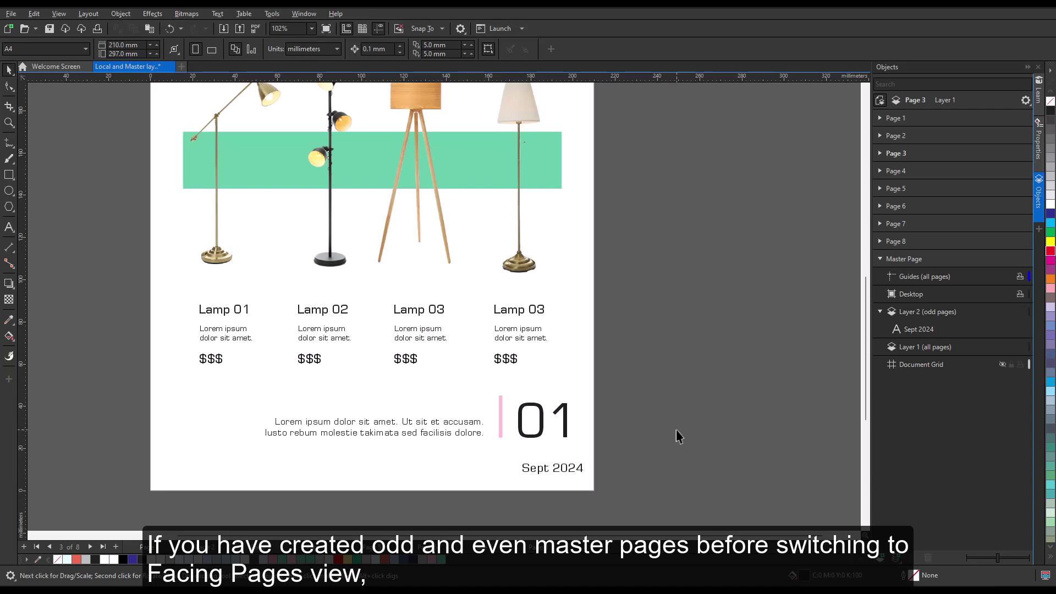
pyautogui.click(85, 14)
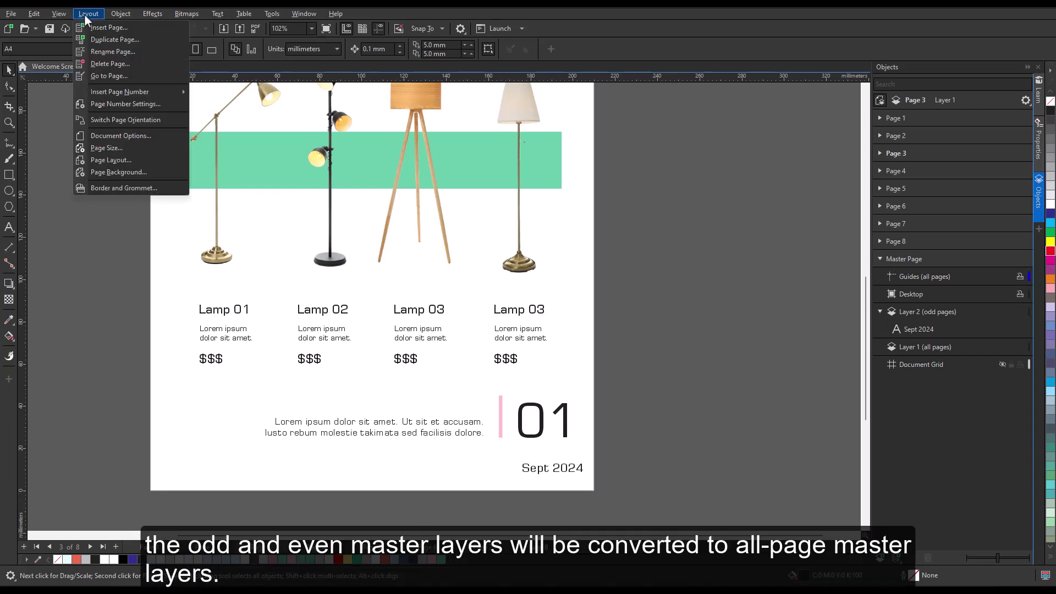
pyautogui.click(101, 160)
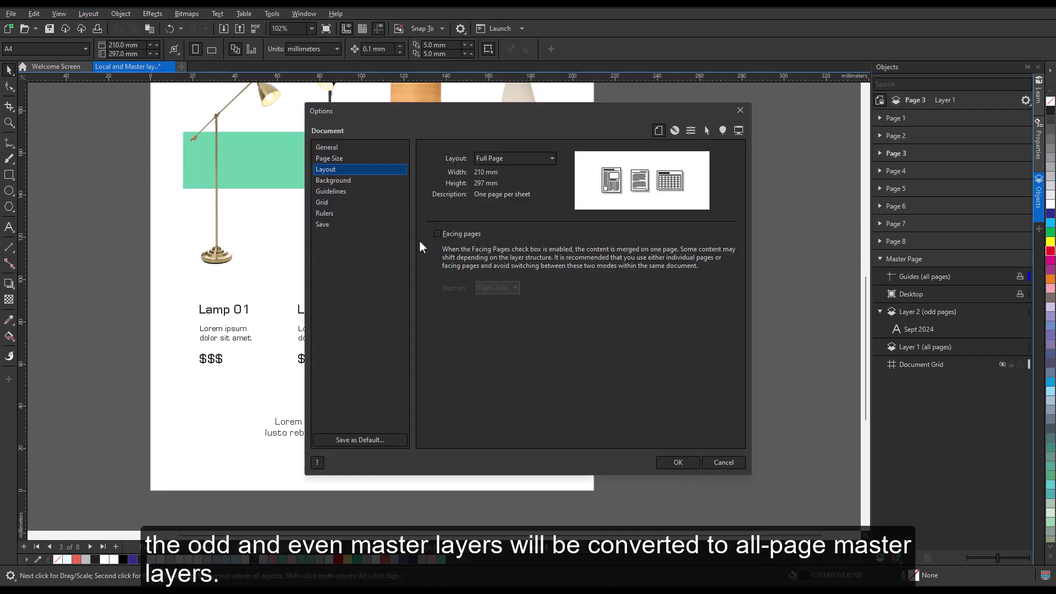
pyautogui.click(438, 234)
pyautogui.click(672, 463)
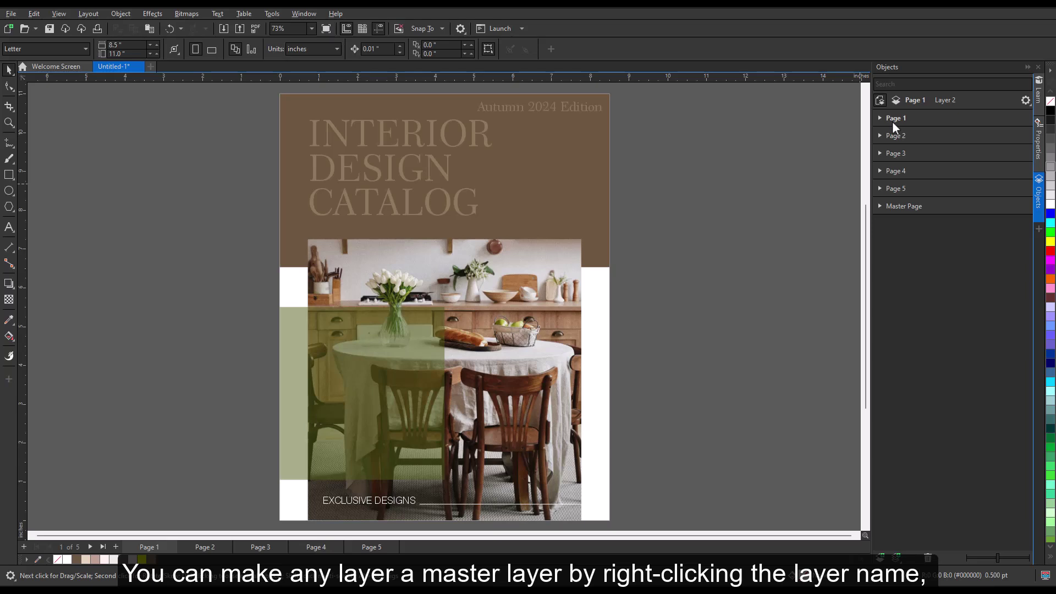
# - Change Page 1's Layer 2 to a master layer for all pages, then view it under Master Page
pyautogui.click(884, 120)
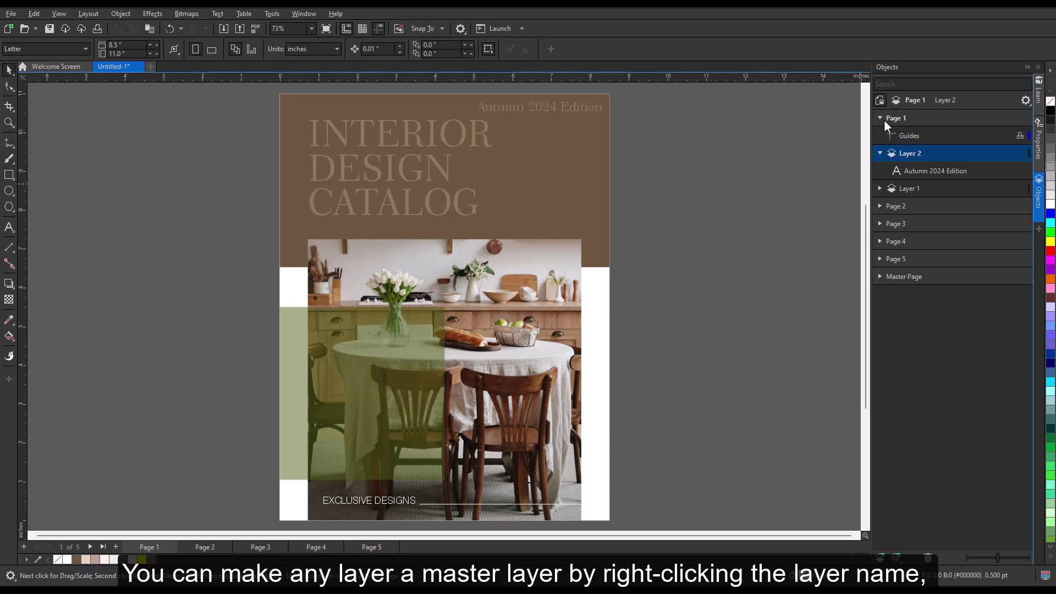
pyautogui.rightClick(913, 153)
pyautogui.moveTo(936, 160)
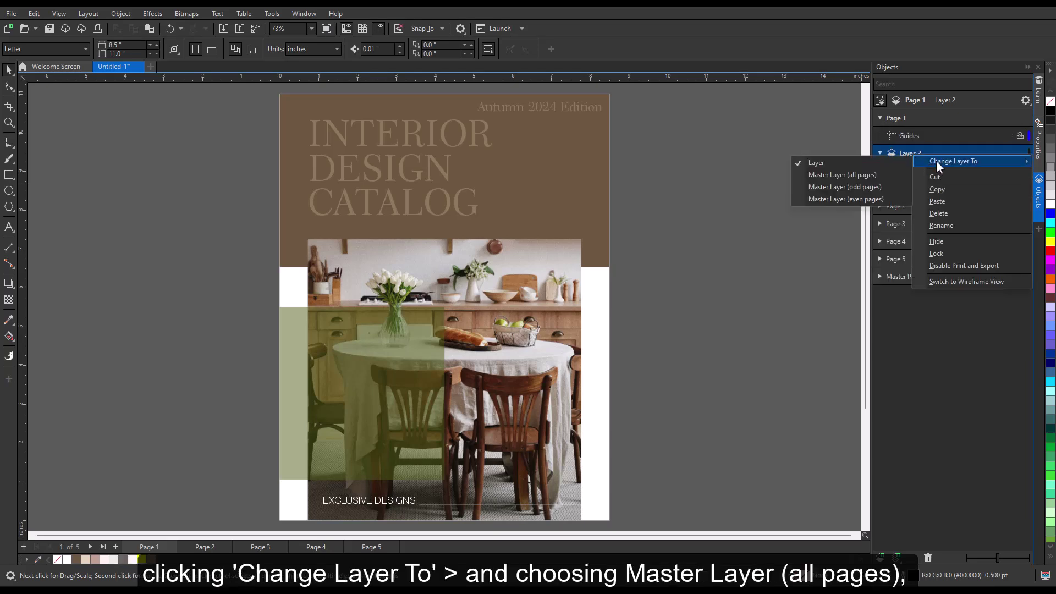
pyautogui.click(874, 175)
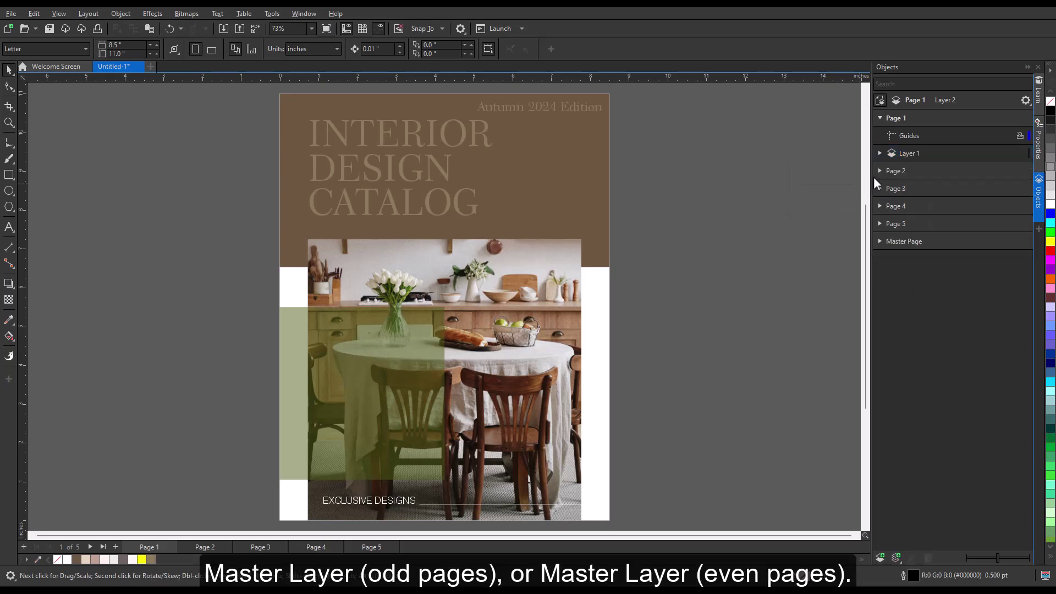
pyautogui.click(880, 242)
pyautogui.click(879, 293)
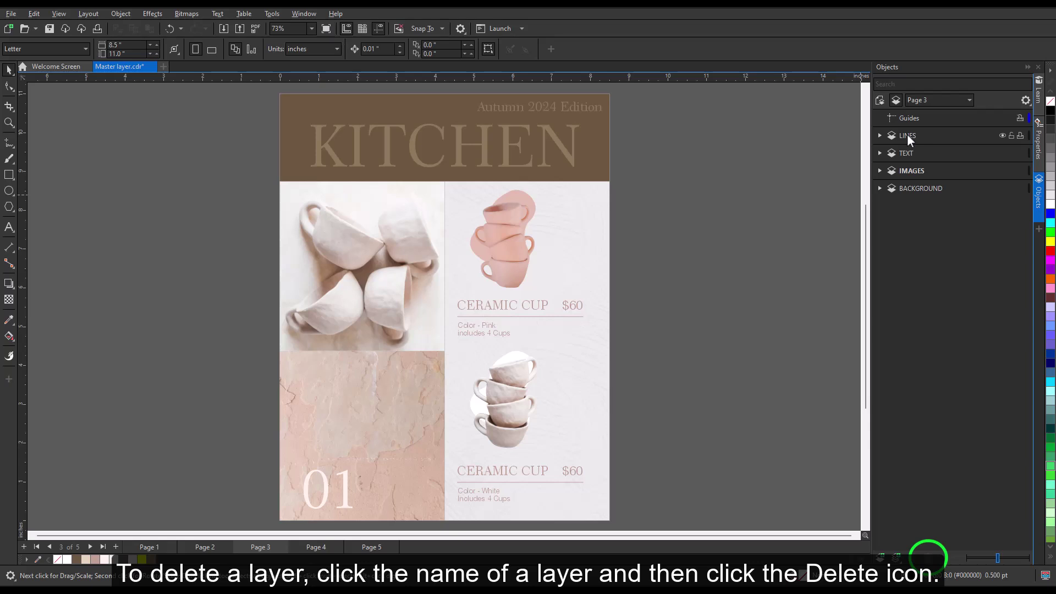
# - Expand the LINES layer and select its two curves, trying to drag them to another layer
pyautogui.rightClick(908, 135)
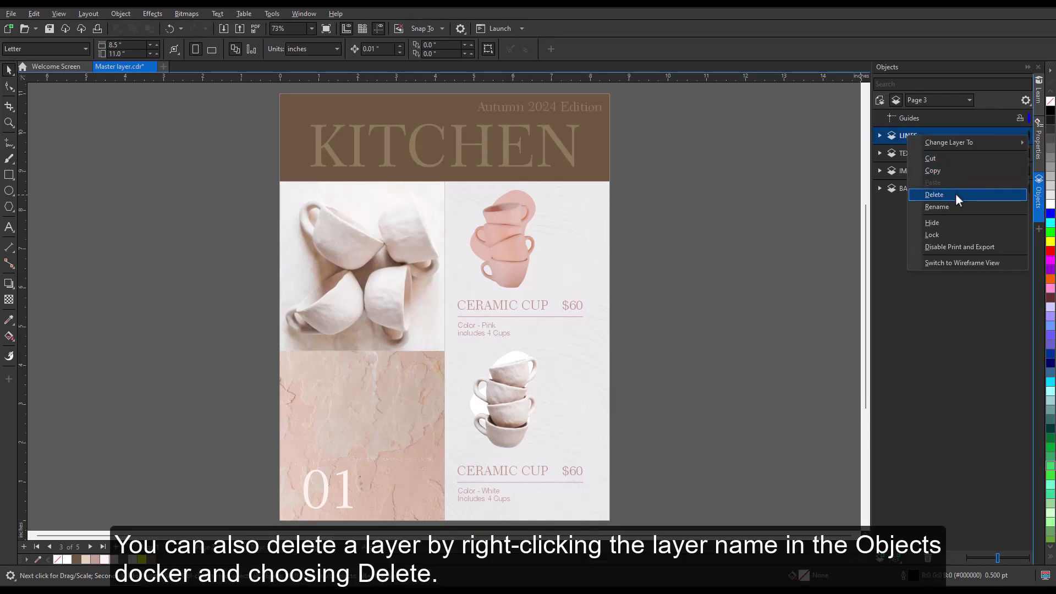
pyautogui.click(821, 175)
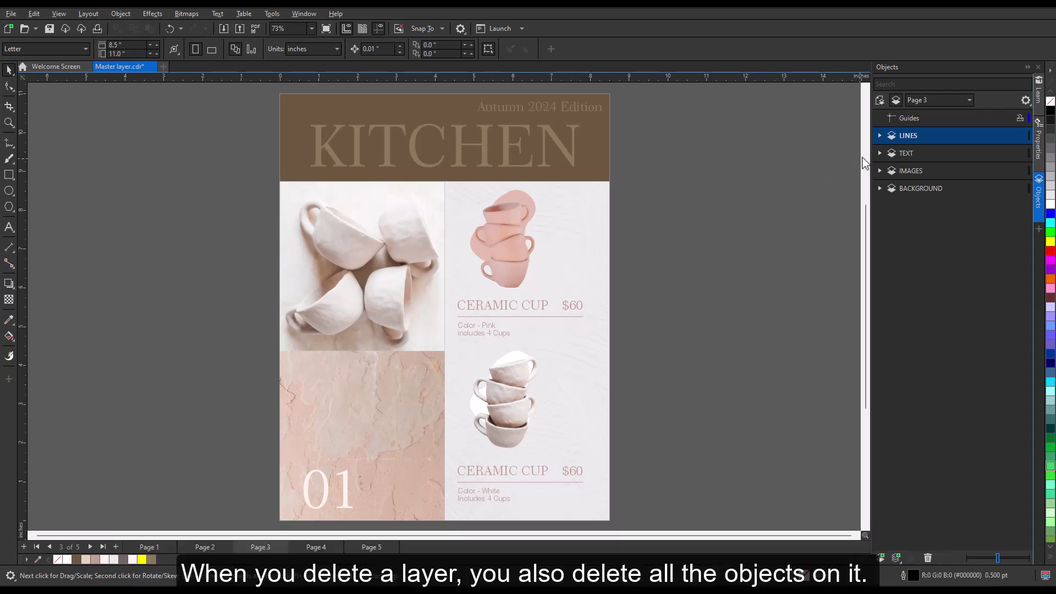
pyautogui.click(879, 136)
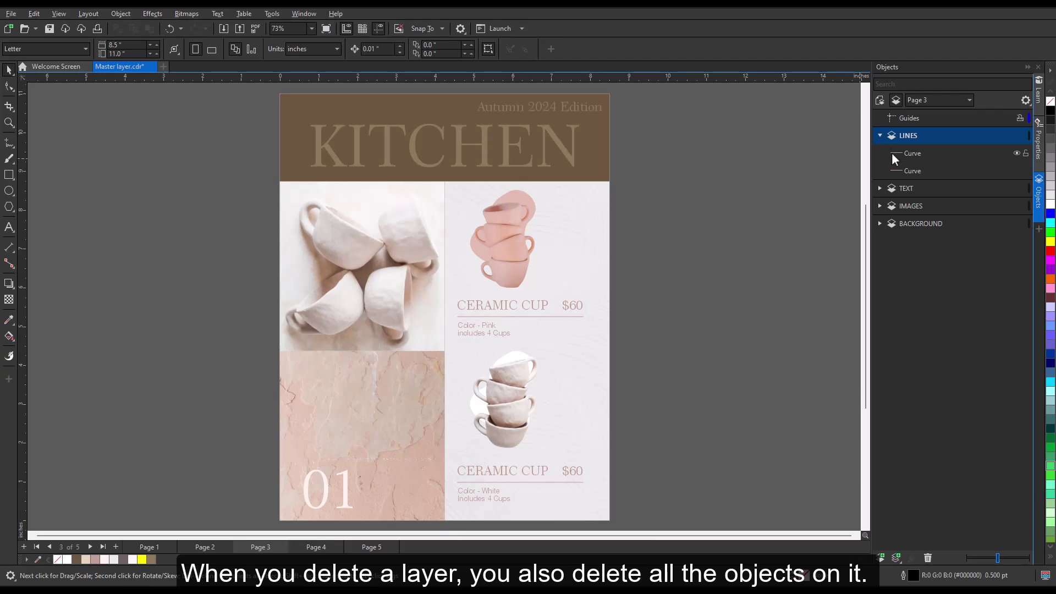
pyautogui.click(893, 156)
pyautogui.keyDown('shift'); pyautogui.click(905, 171); pyautogui.keyUp('shift')
pyautogui.moveTo(905, 171); pyautogui.dragTo(902, 189)
pyautogui.click(881, 153)
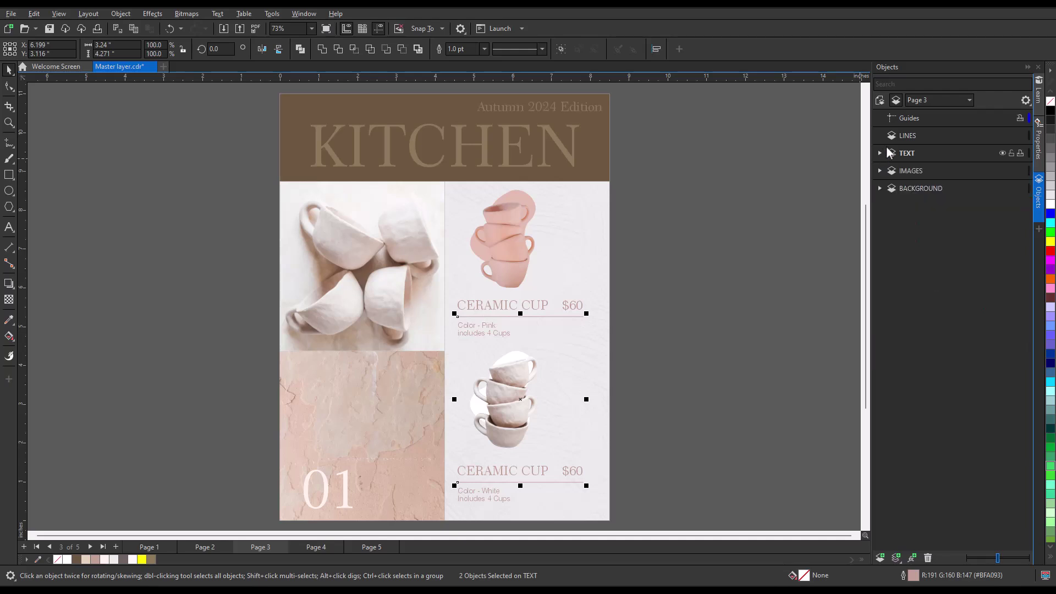
# - Delete the LINES layer along with its curves
pyautogui.click(907, 136)
pyautogui.rightClick(907, 134)
pyautogui.click(941, 201)
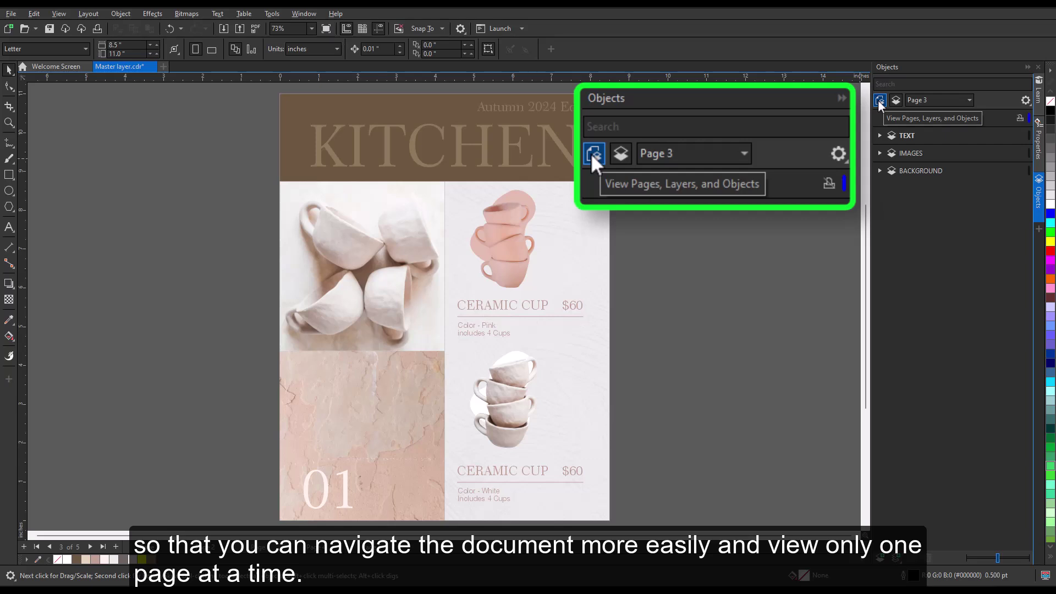
pyautogui.click(880, 101)
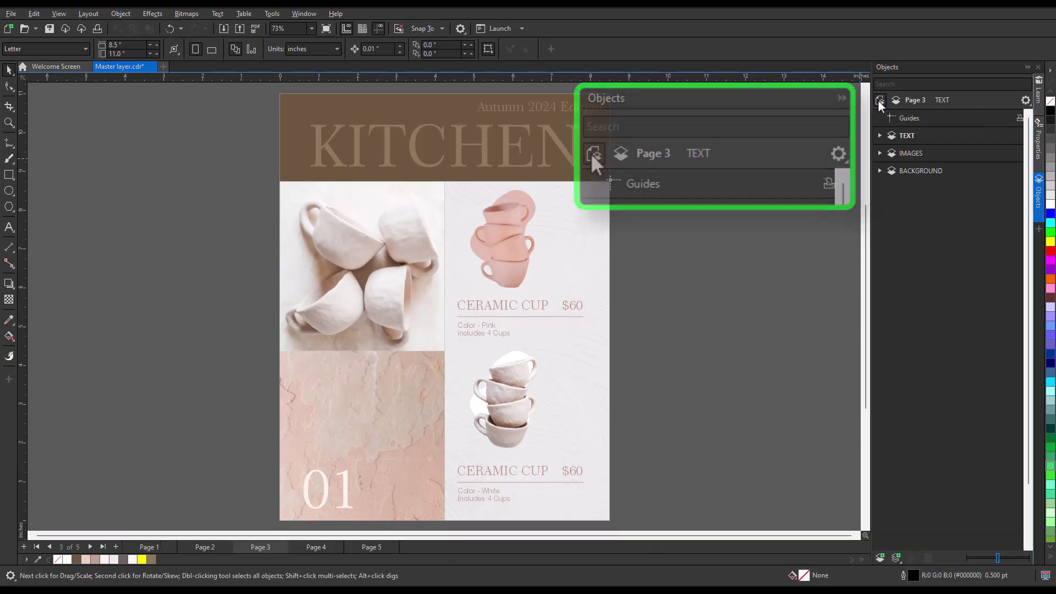
pyautogui.click(880, 118)
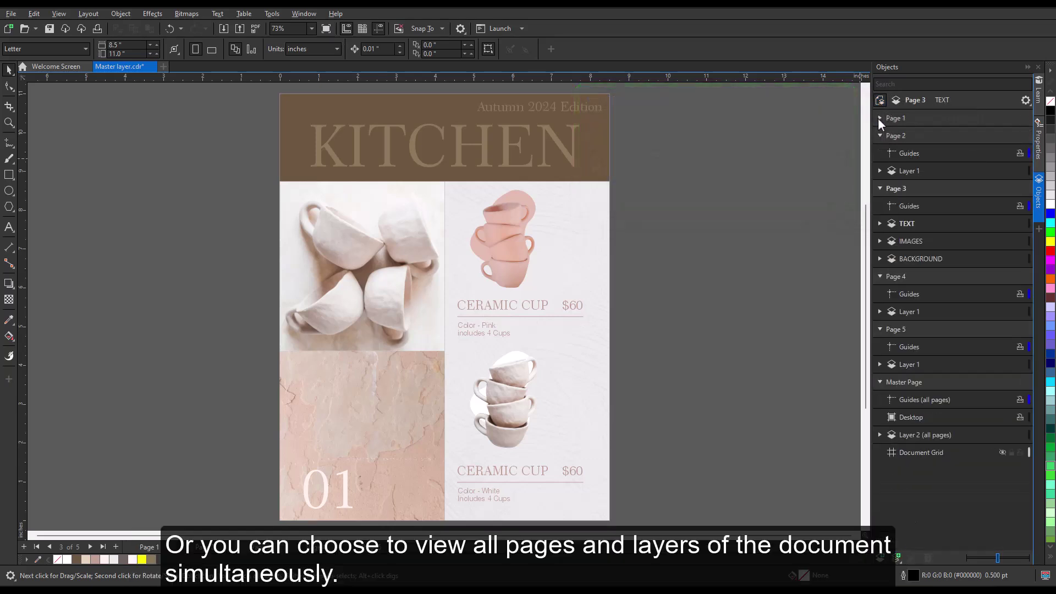
pyautogui.click(879, 135)
pyautogui.click(879, 153)
pyautogui.click(879, 171)
pyautogui.click(879, 189)
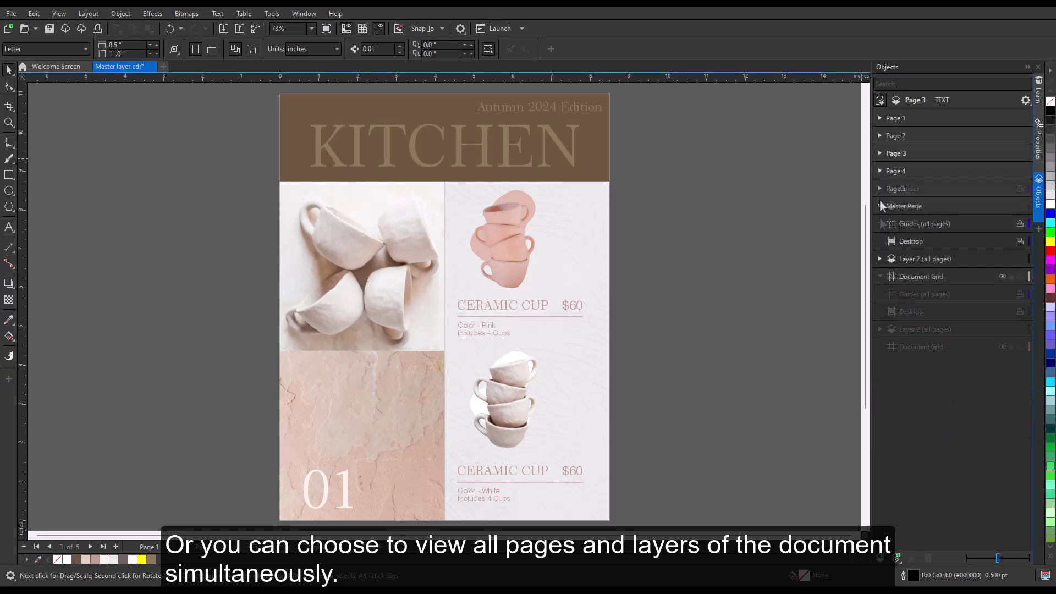
pyautogui.click(880, 206)
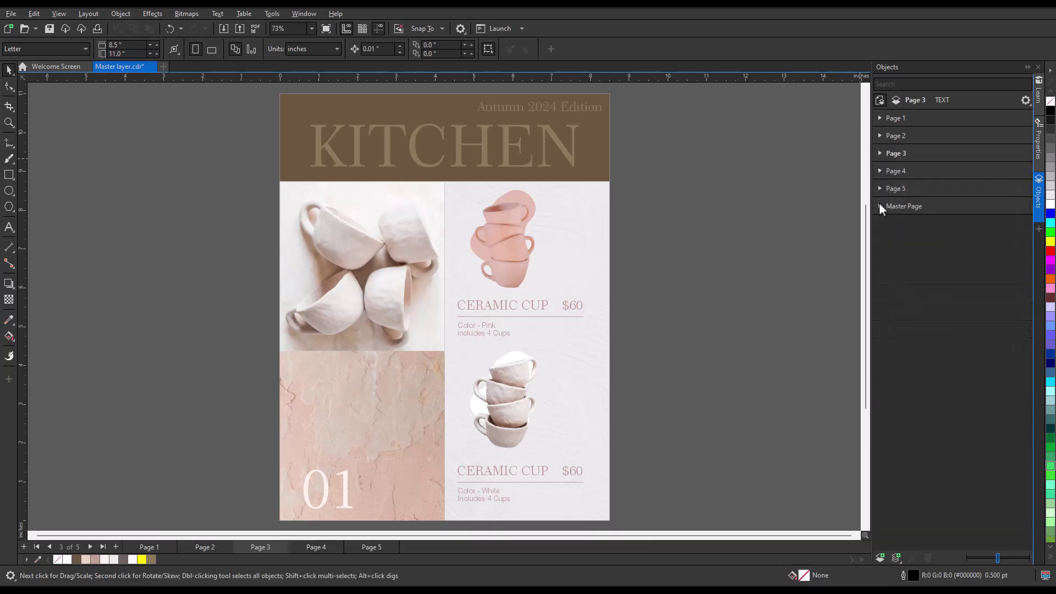
pyautogui.click(896, 99)
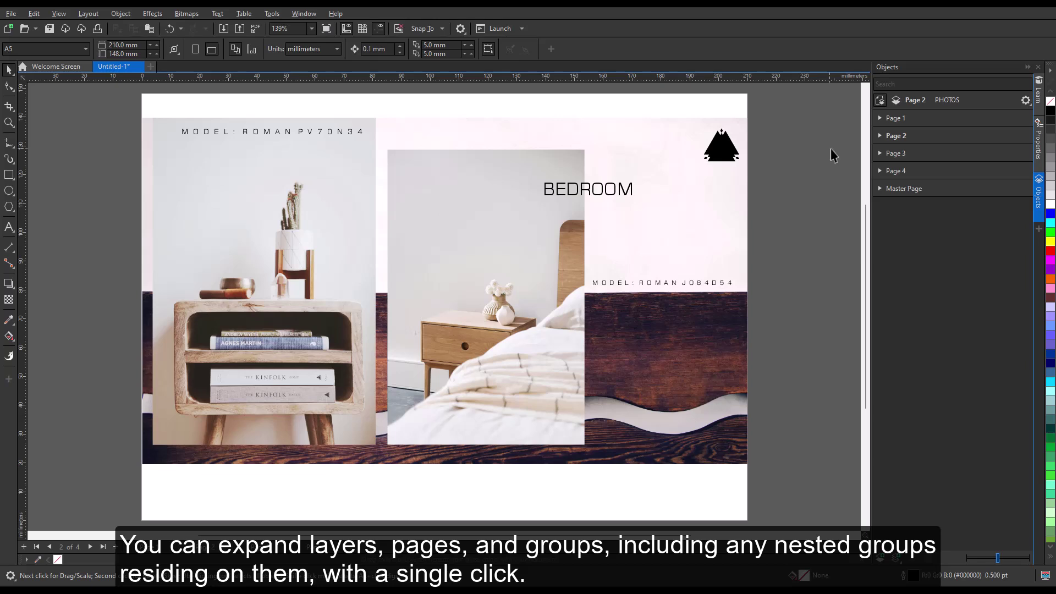
pyautogui.keyDown('ctrl'); pyautogui.click(880, 136); pyautogui.keyUp('ctrl')
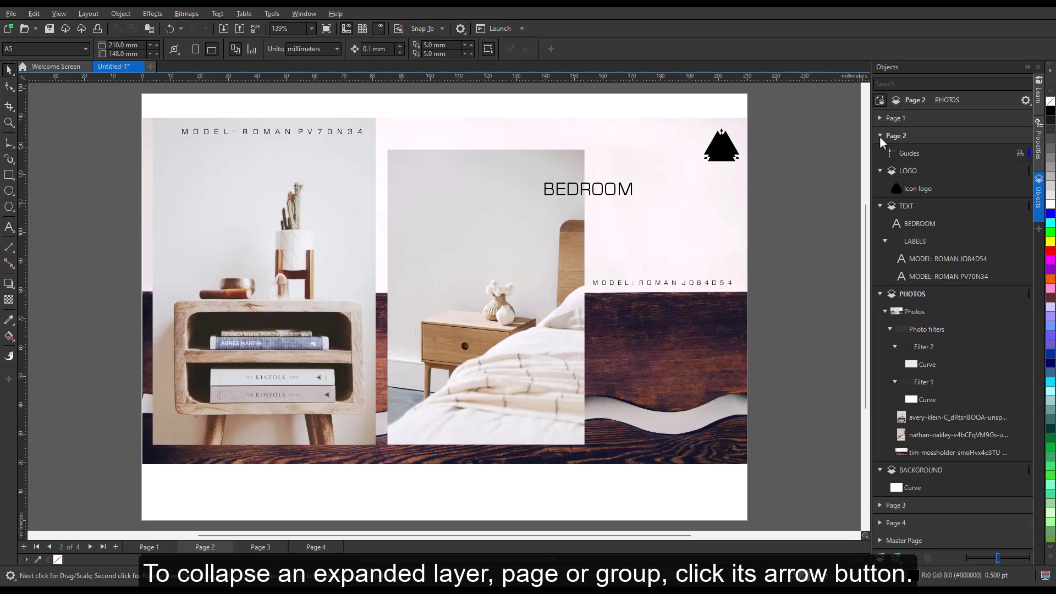
pyautogui.click(880, 136)
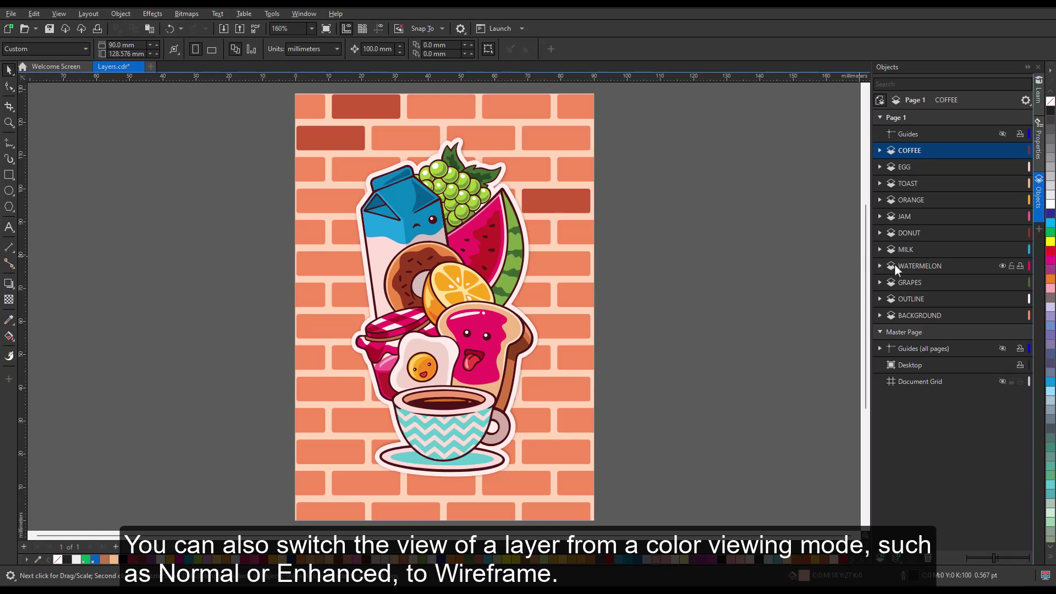
# - Preview the WATERMELON layer, then the whole drawing, in wireframe and return to full colour
pyautogui.rightClick(953, 267)
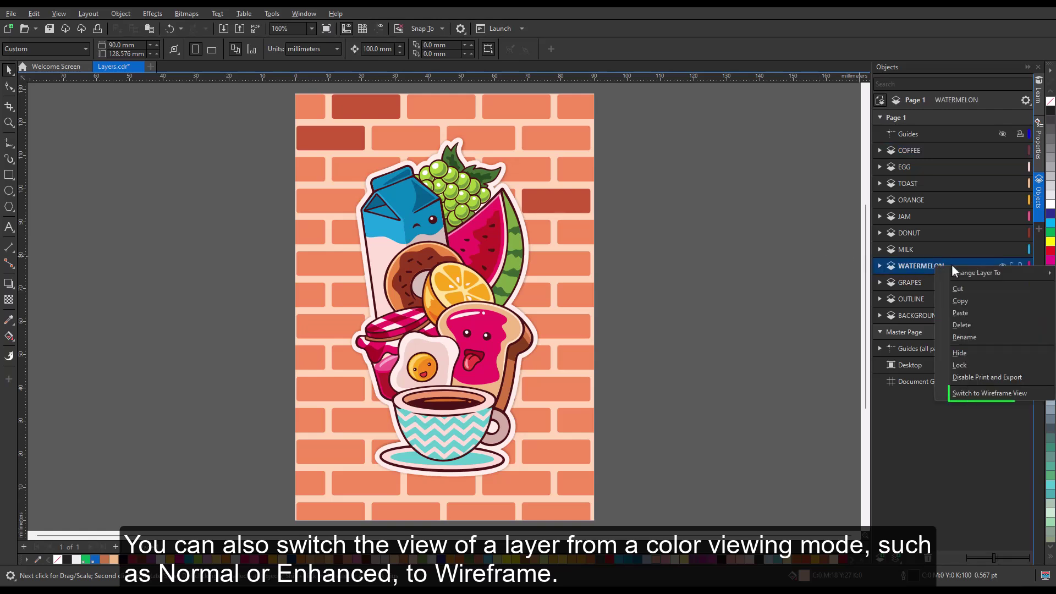
pyautogui.click(974, 393)
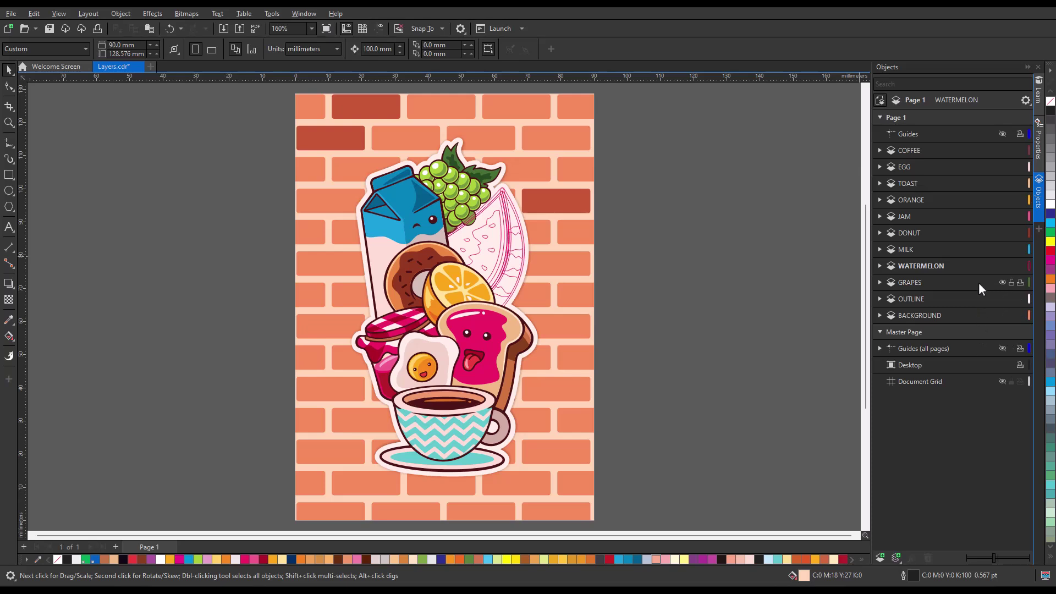
pyautogui.rightClick(971, 265)
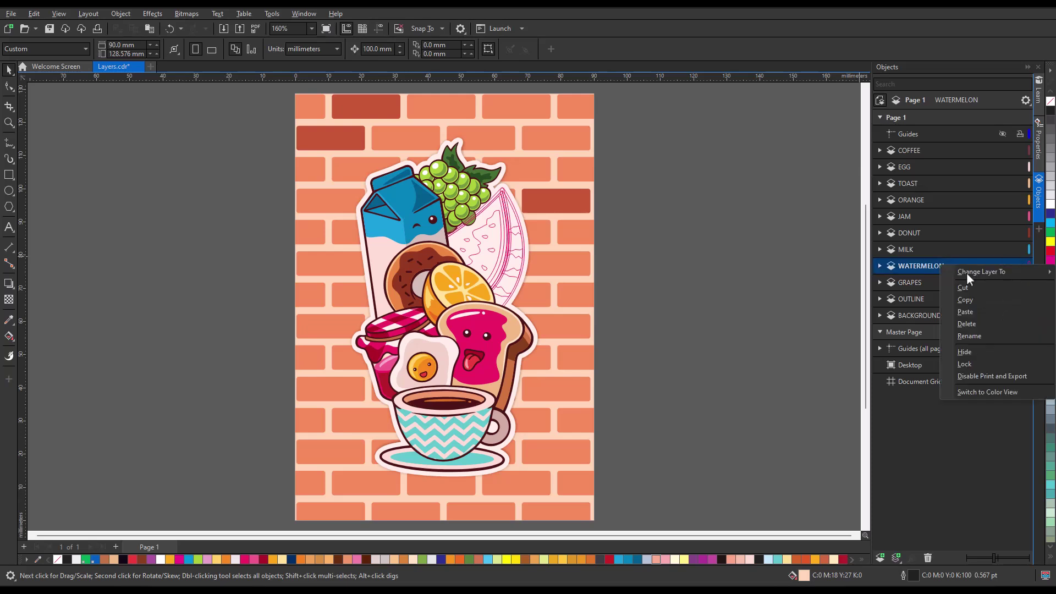
pyautogui.click(962, 391)
pyautogui.click(56, 14)
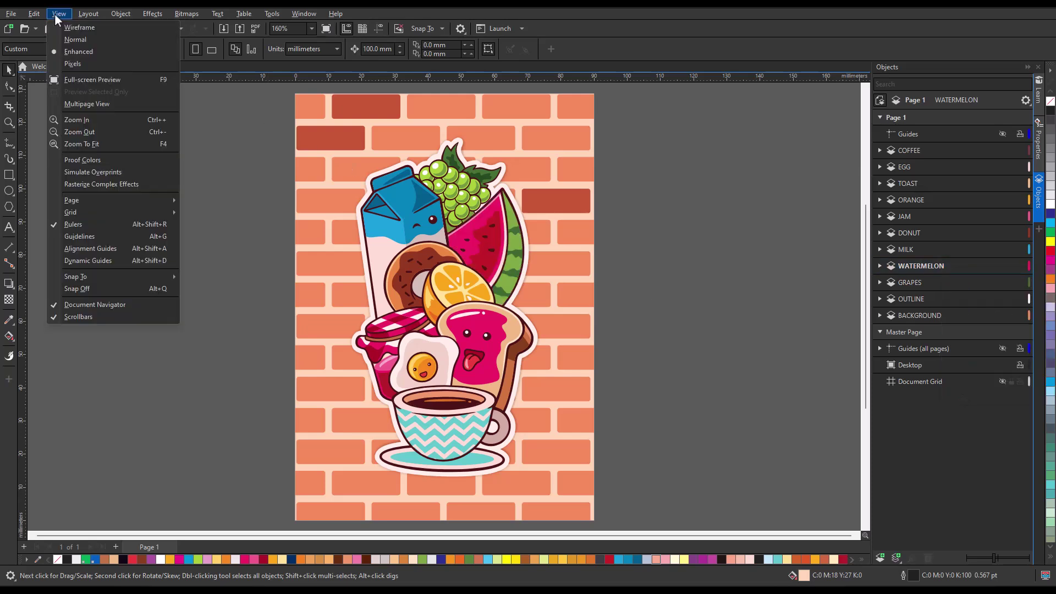
pyautogui.click(120, 28)
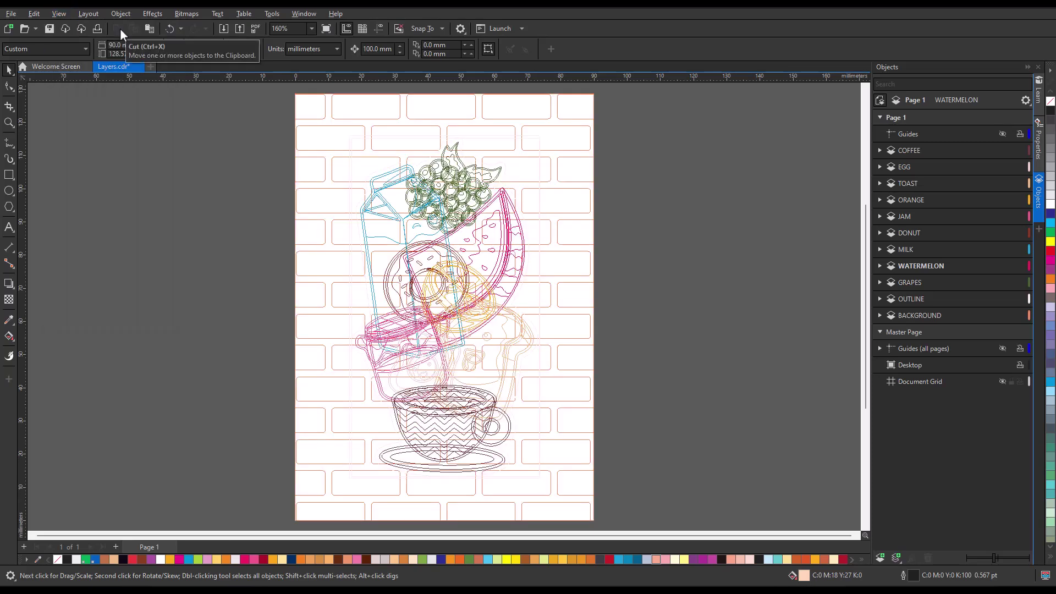
pyautogui.click(59, 13)
pyautogui.click(71, 50)
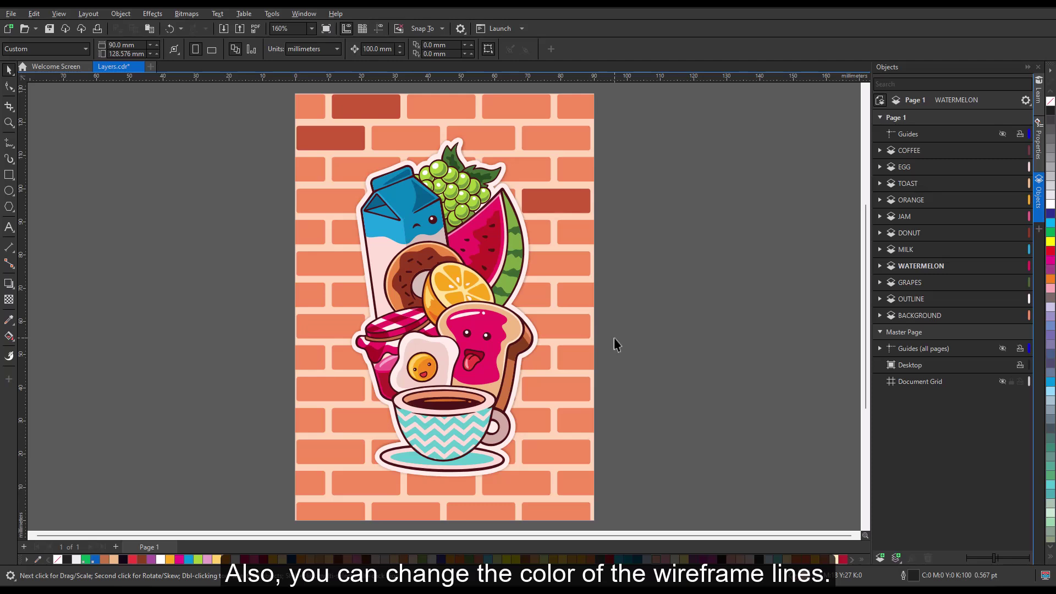
# - Set the WATERMELON layer colour to green (#6ABD50) from the colour spectrum
pyautogui.click(1028, 265)
pyautogui.click(386, 196)
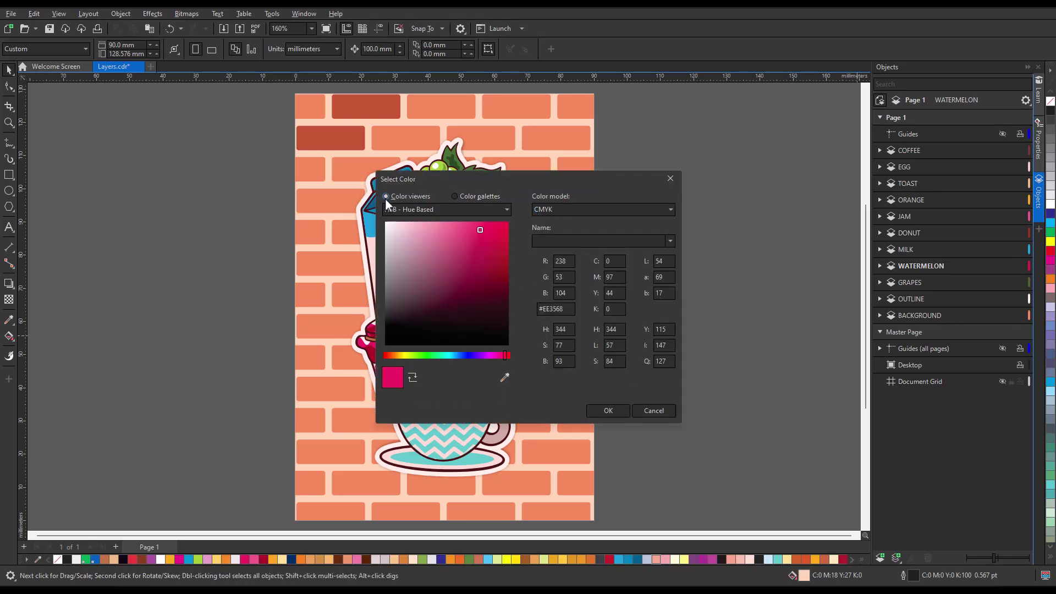
pyautogui.click(427, 355)
pyautogui.moveTo(506, 230); pyautogui.dragTo(507, 225)
pyautogui.click(609, 411)
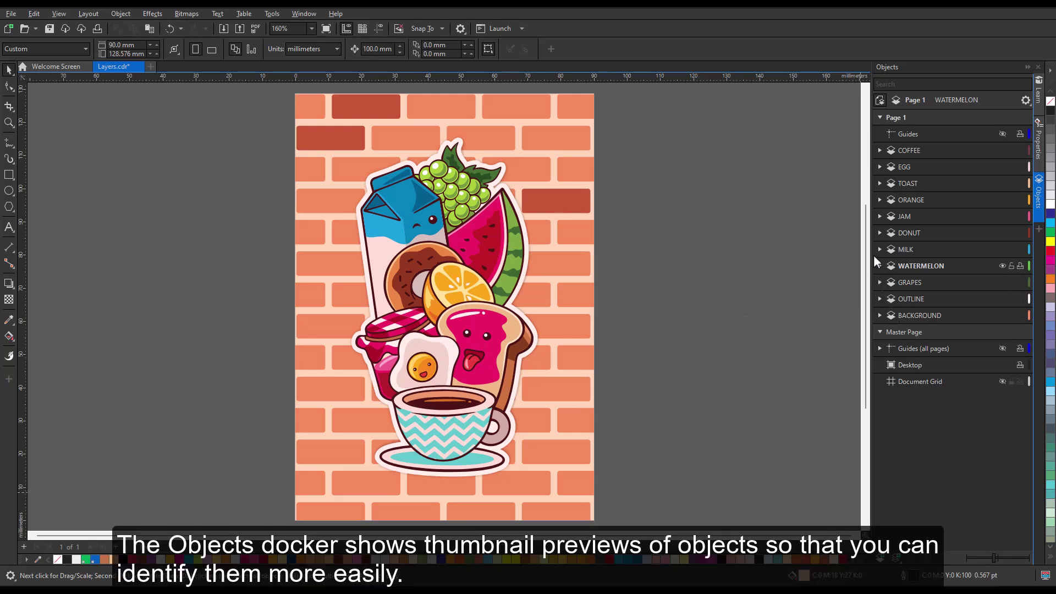
# - Expand the DONUT layer to list its Donut object, enlarge the thumbnails, and collapse Master Page
pyautogui.click(880, 232)
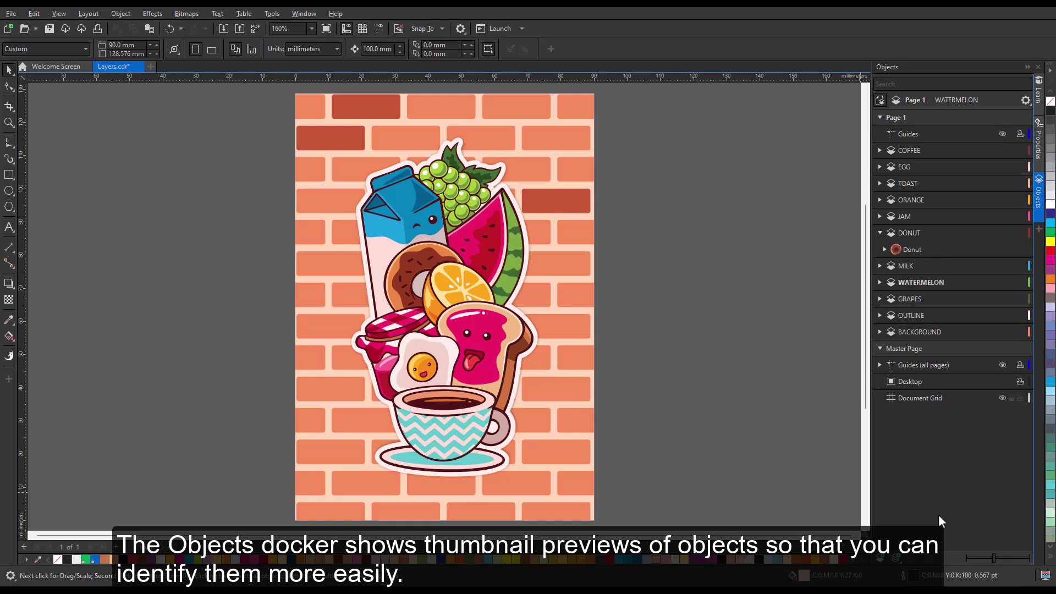
pyautogui.moveTo(993, 558); pyautogui.dragTo(1024, 559)
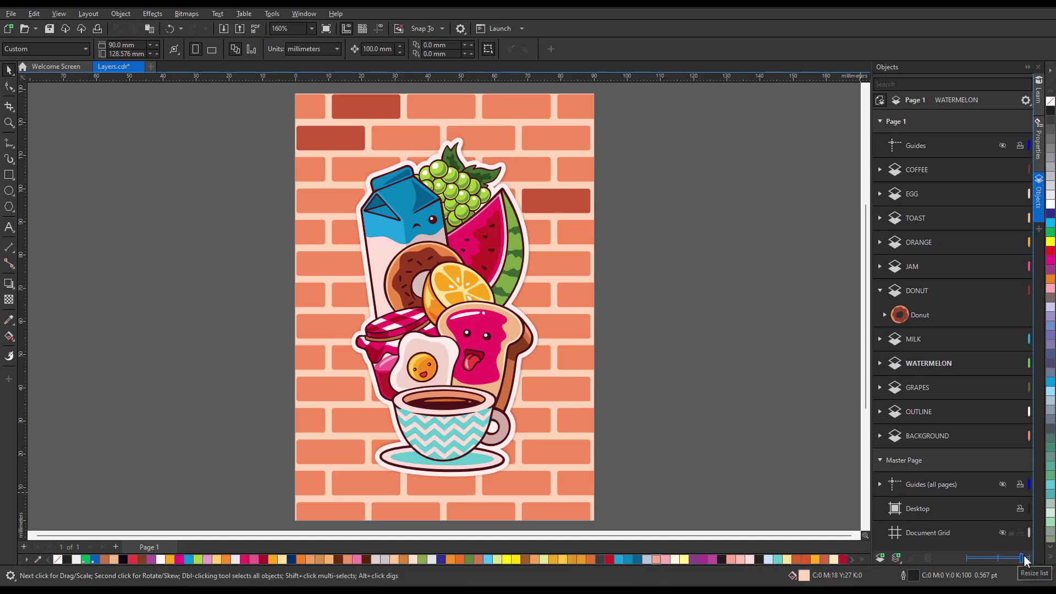
pyautogui.click(880, 460)
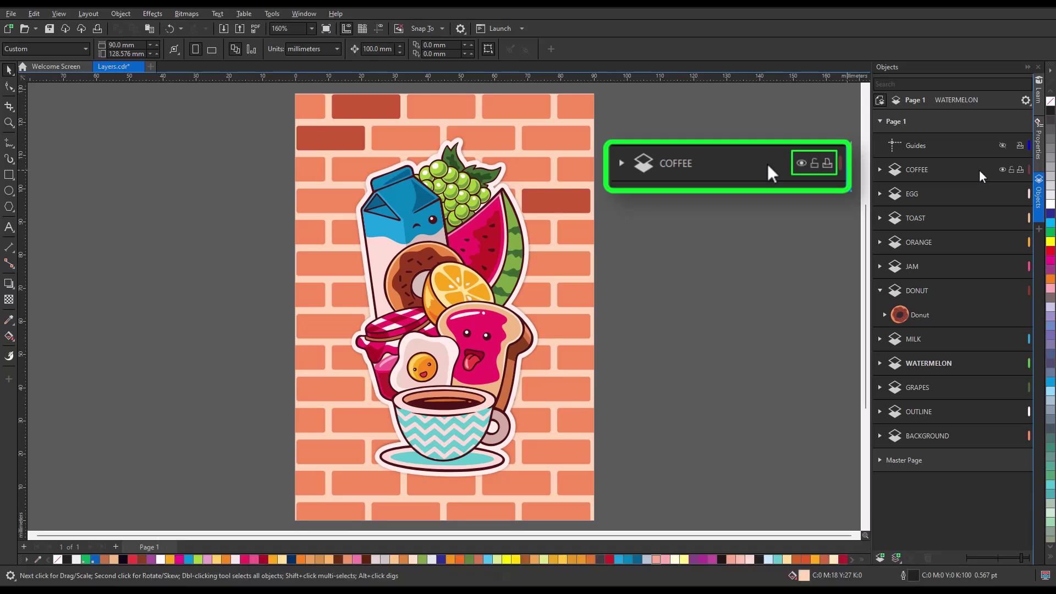
# - Check the COFFEE layer's Change Layer To options, then hide the COFFEE layer
pyautogui.rightClick(980, 170)
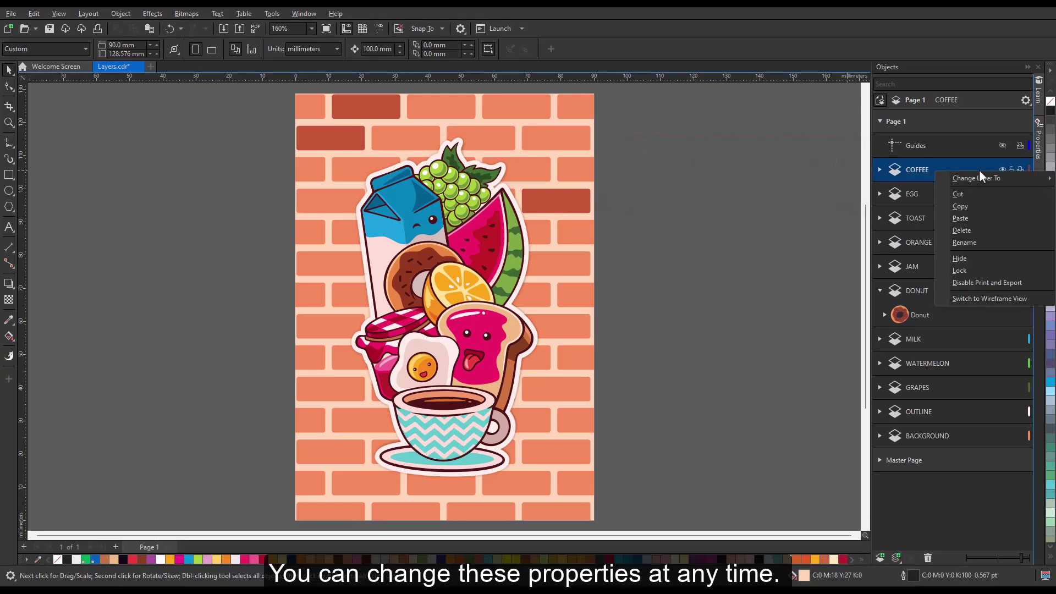
pyautogui.moveTo(976, 176)
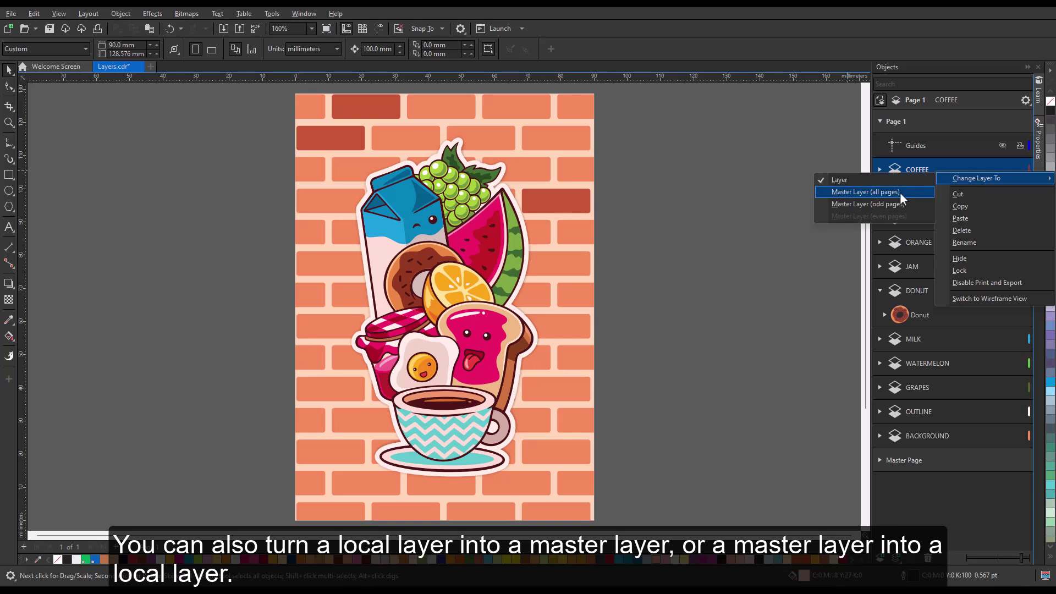
pyautogui.click(838, 166)
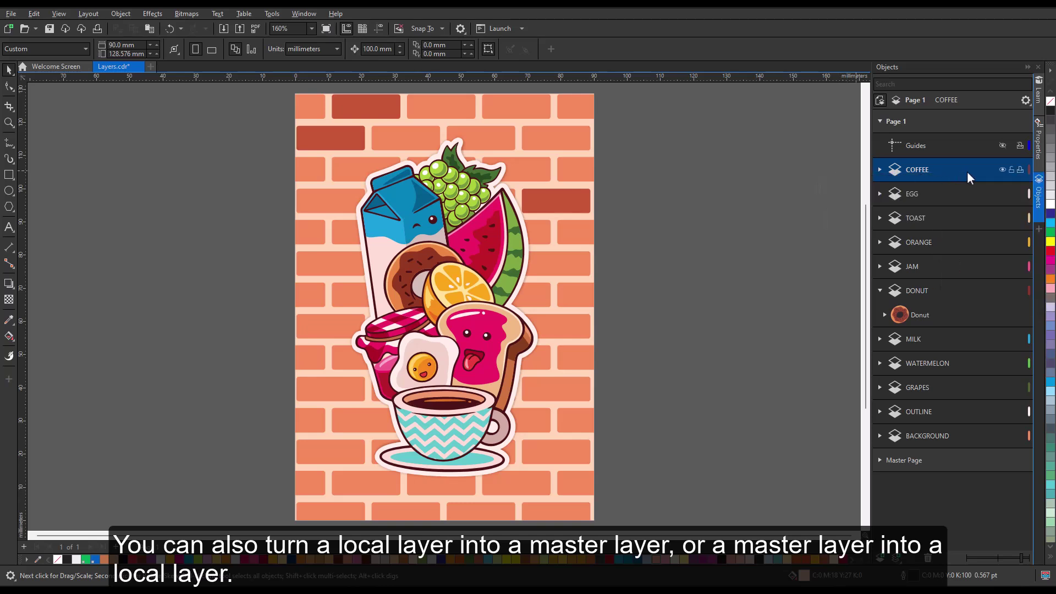
pyautogui.click(1003, 170)
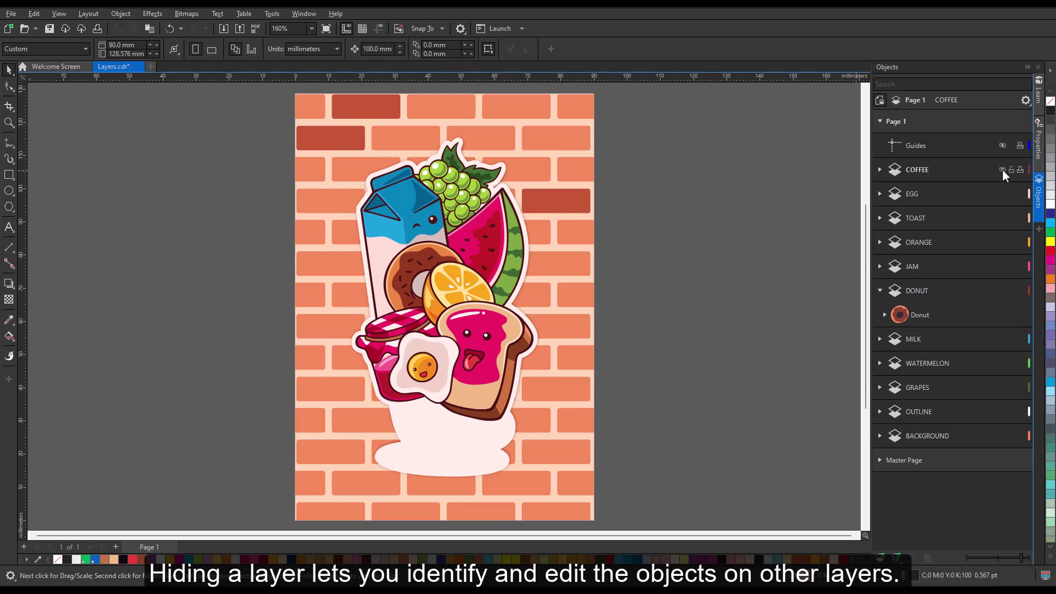
# - Show the COFFEE layer again, lock its Coffee object, and confirm the cup can't be selected
pyautogui.click(1002, 169)
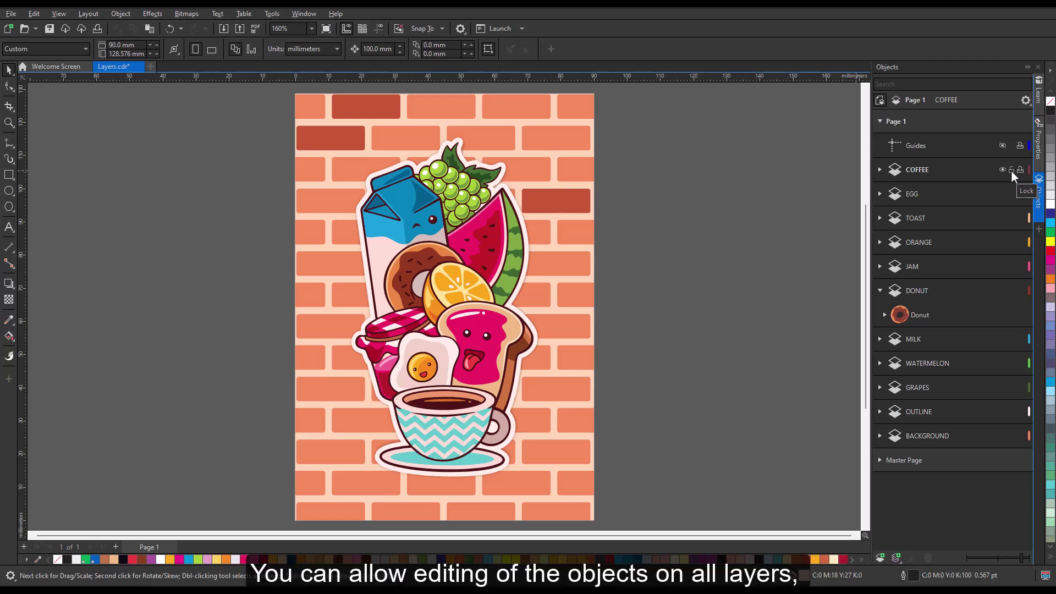
pyautogui.click(880, 170)
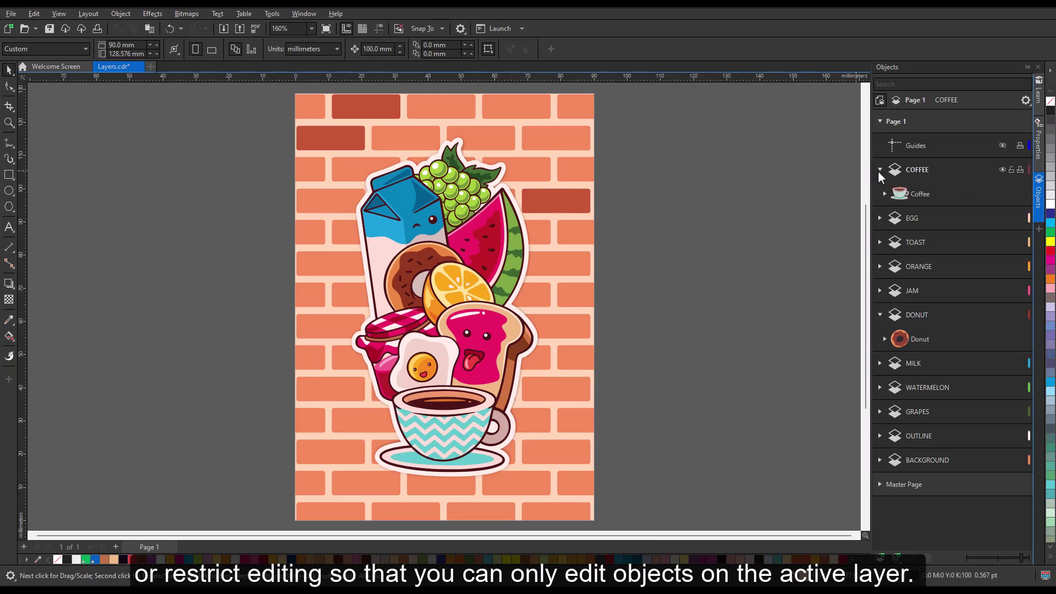
pyautogui.click(1025, 194)
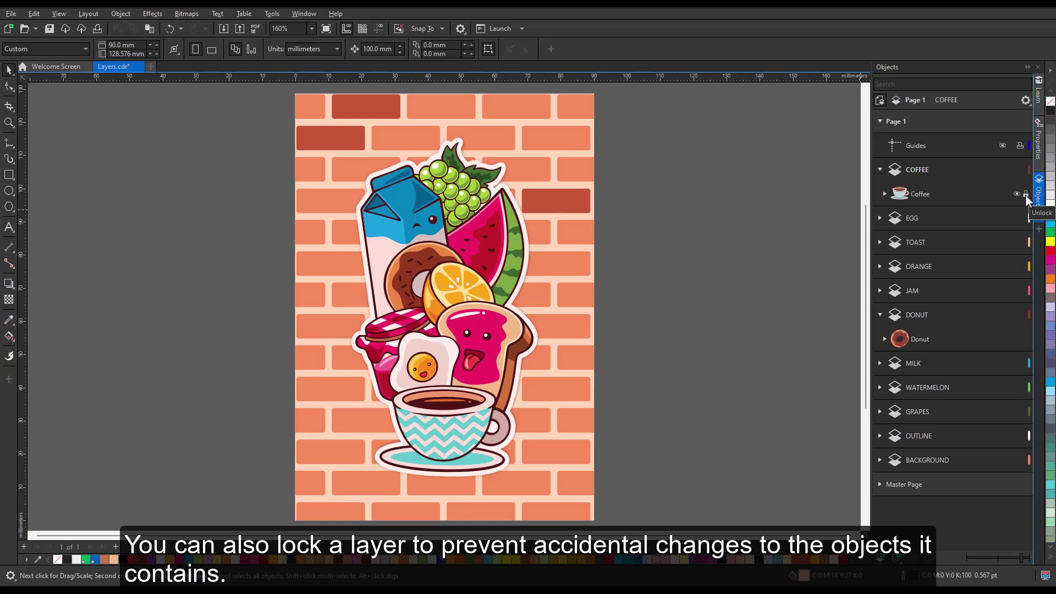
pyautogui.click(448, 427)
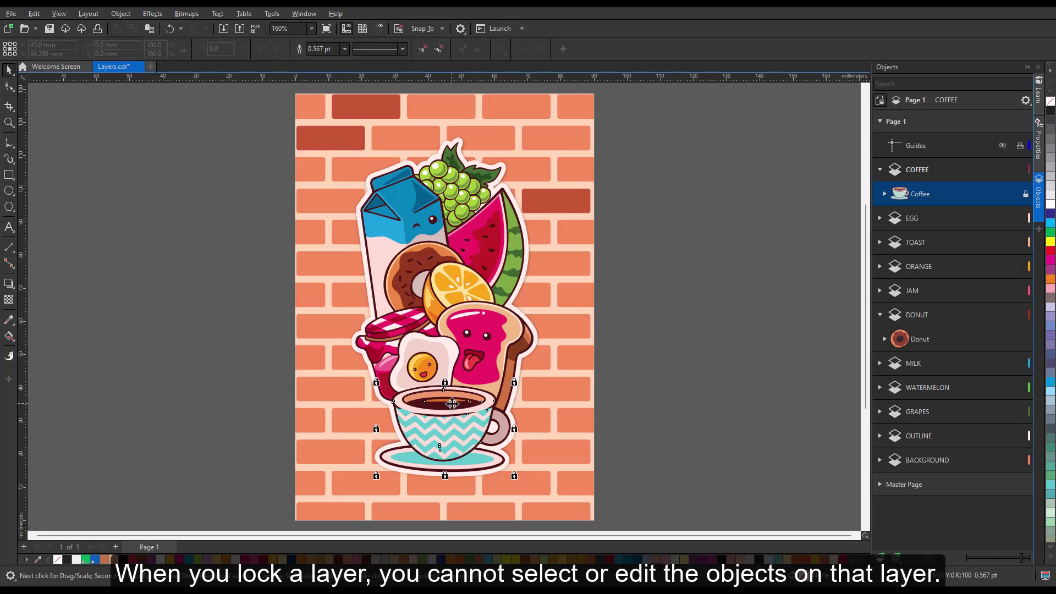
pyautogui.press('Escape')
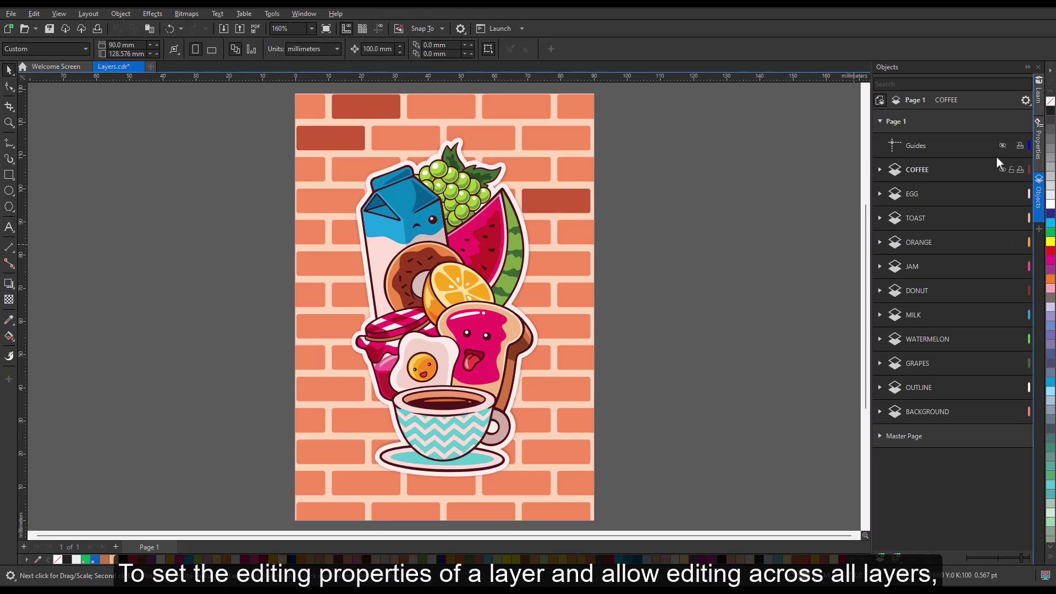
# - Select the coffee cup while Edit Across Layers is still on, then deselect it
pyautogui.click(1025, 101)
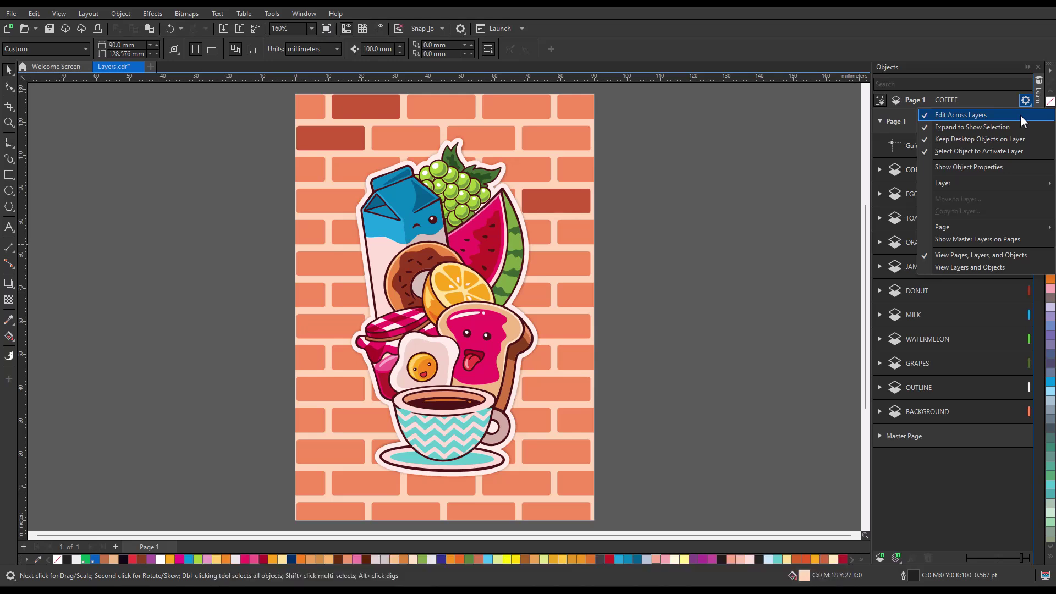
pyautogui.click(762, 167)
pyautogui.click(448, 435)
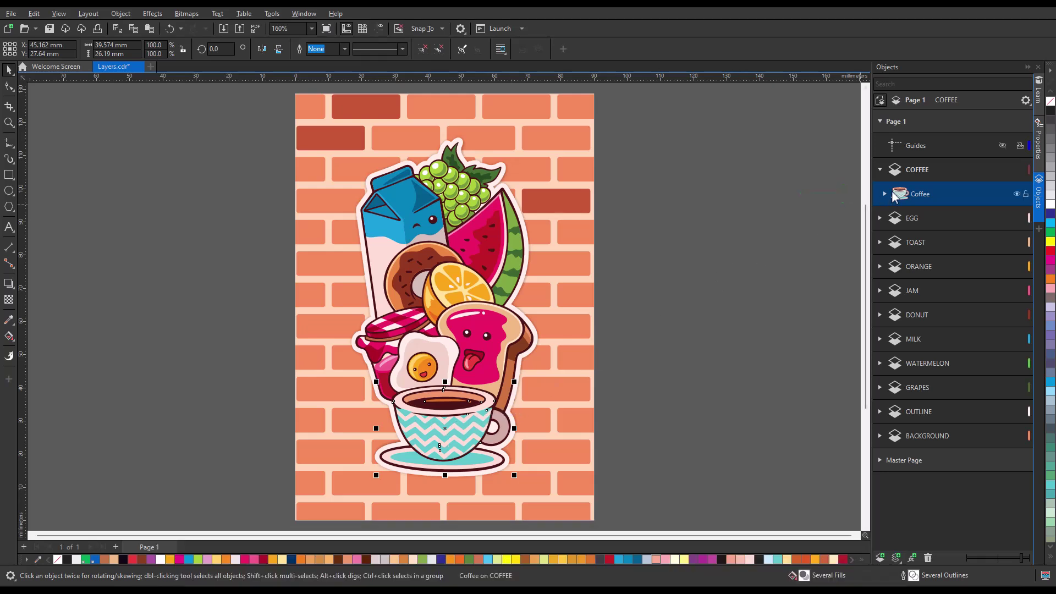
pyautogui.click(880, 170)
pyautogui.click(720, 283)
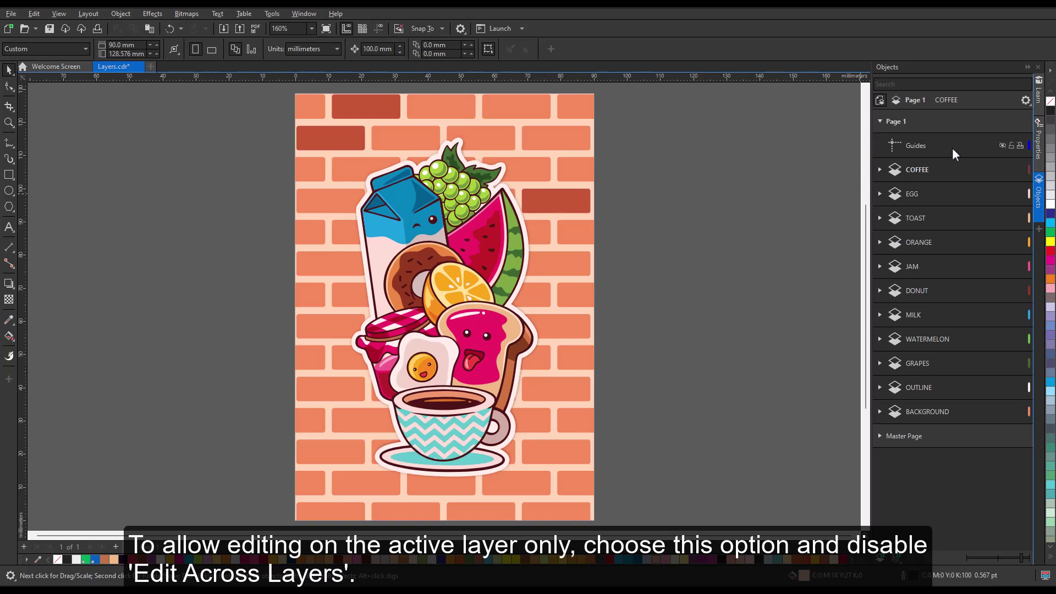
# - Turn off Edit Across Layers and select the Watermelon object on the active WATERMELON layer
pyautogui.click(1025, 100)
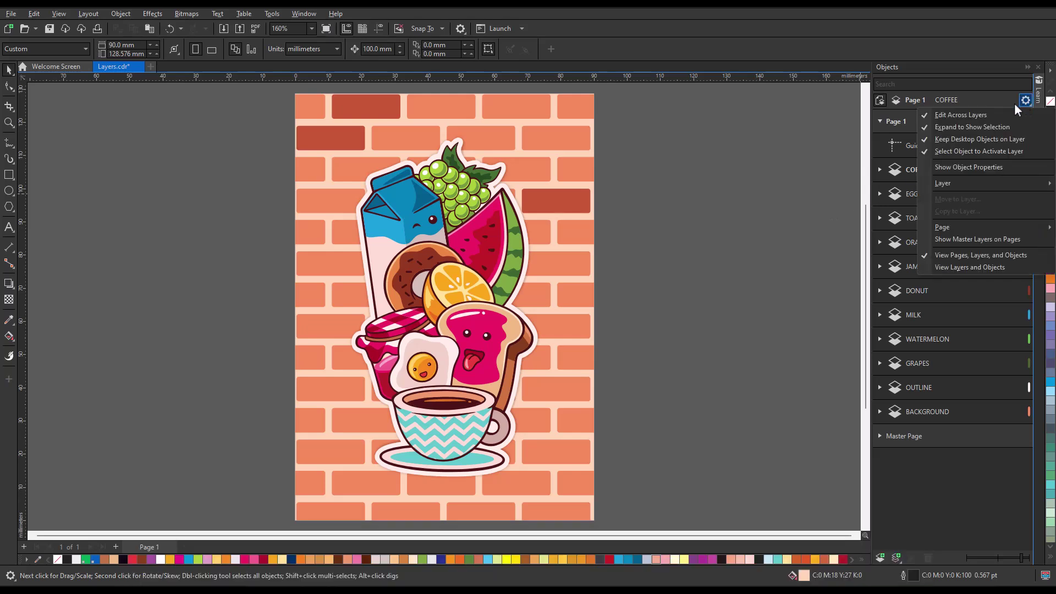
pyautogui.click(926, 114)
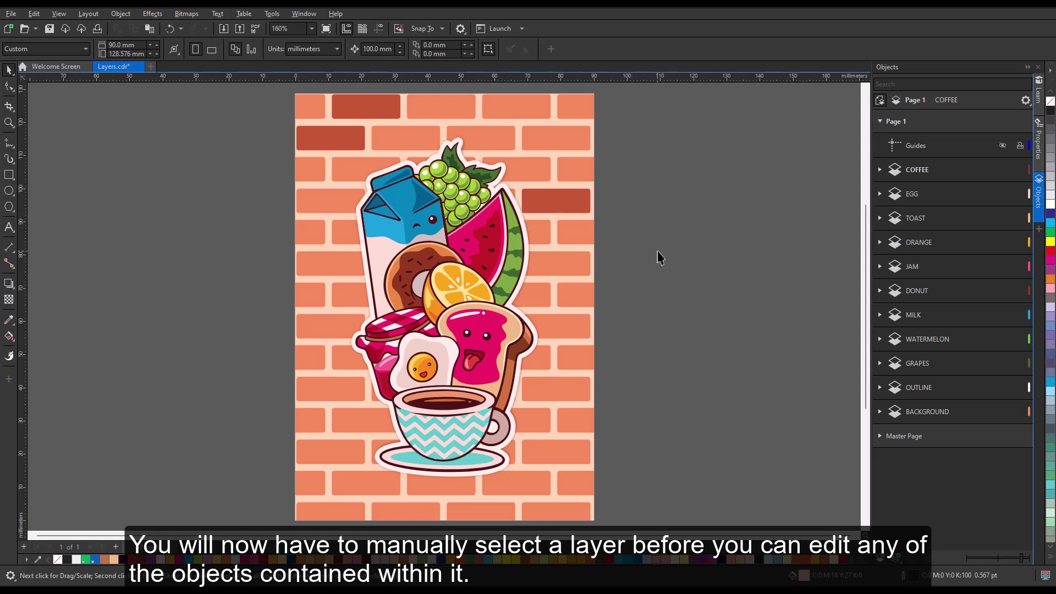
pyautogui.click(934, 338)
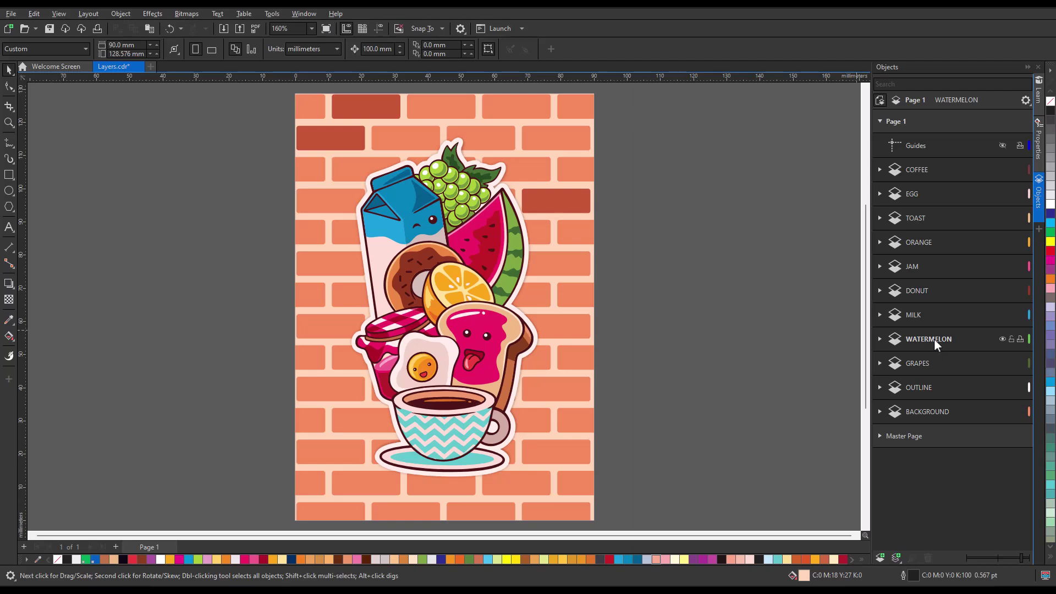
pyautogui.click(880, 338)
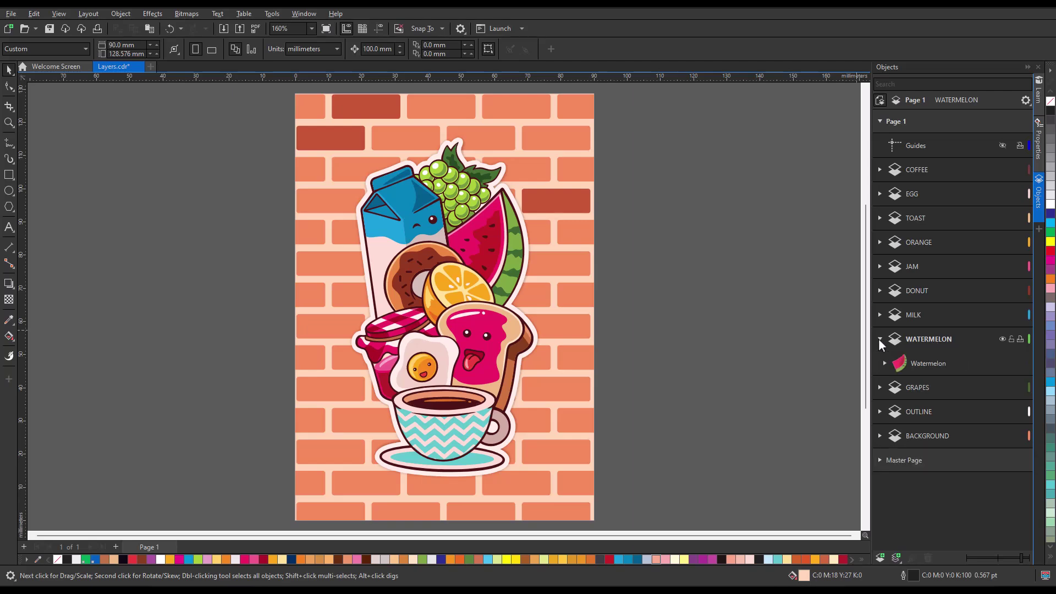
pyautogui.click(922, 363)
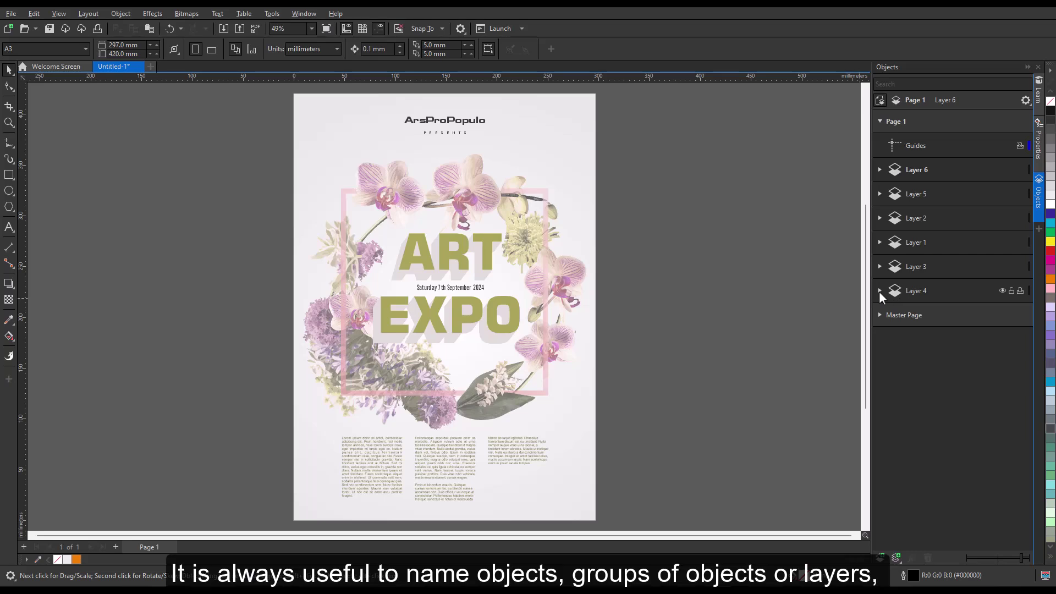
# - Rename Layer 4 to BACKGROUND and Layer 3 to FLOWERS
pyautogui.click(879, 290)
pyautogui.click(879, 291)
pyautogui.doubleClick(910, 291)
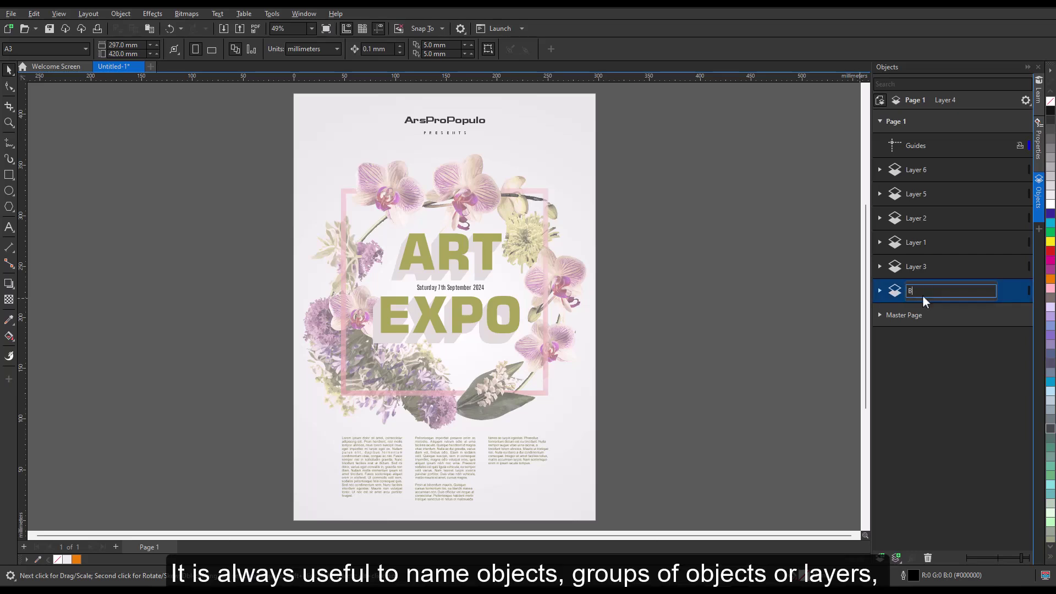
pyautogui.press('Return')
pyautogui.click(880, 267)
pyautogui.click(880, 266)
pyautogui.doubleClick(917, 266)
pyautogui.write('FLOWERS')
pyautogui.press('Return')
# - Name the flower group inside the FLOWERS layer WREATH
pyautogui.click(880, 267)
pyautogui.doubleClick(914, 292)
pyautogui.write('WREATH')
pyautogui.press('Return')
# - Rename Layer 5 to BLOCK TEXT and Layer 6 to ART EXPO
pyautogui.click(881, 266)
pyautogui.click(880, 243)
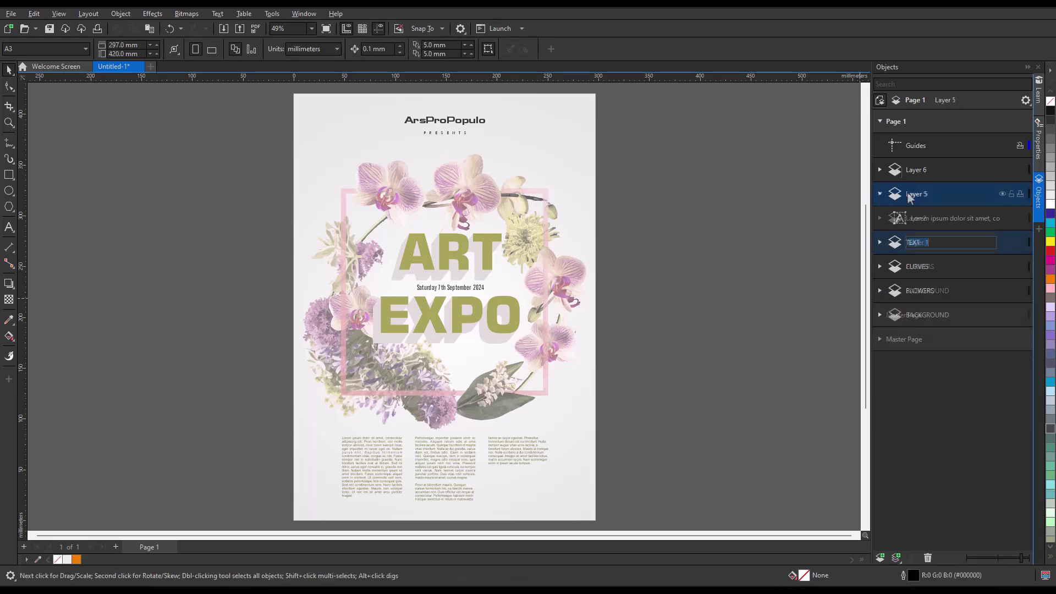
pyautogui.doubleClick(911, 195)
pyautogui.write('BLOCK TEXT')
pyautogui.press('Return')
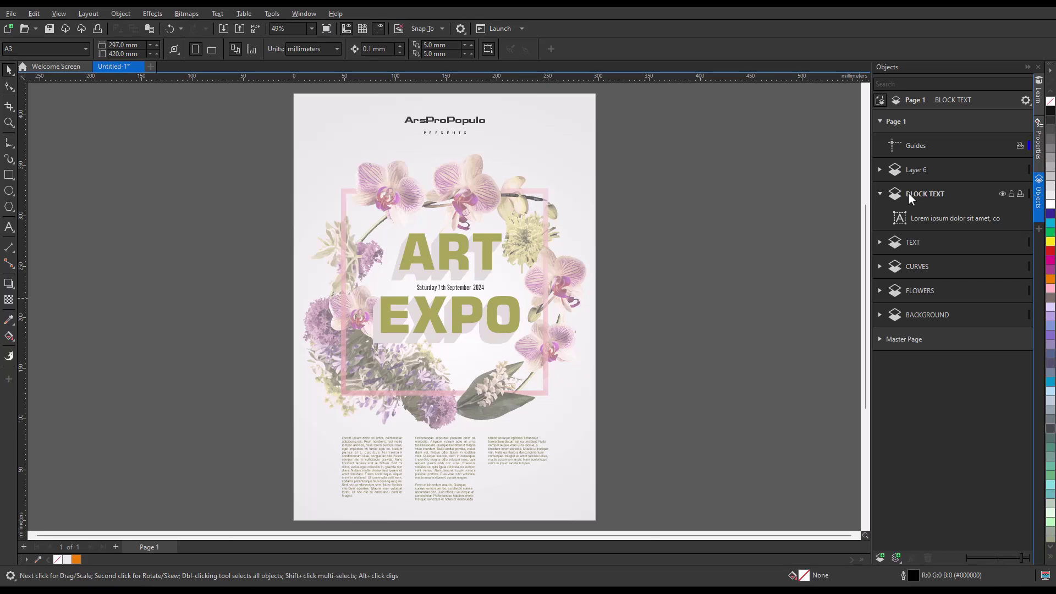
pyautogui.click(881, 193)
pyautogui.click(879, 169)
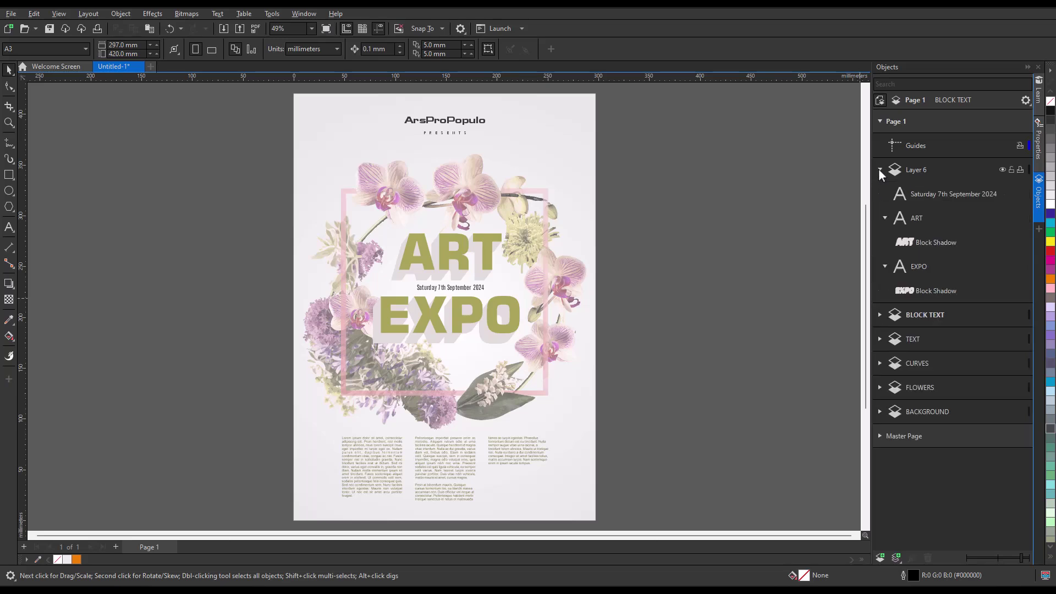
pyautogui.click(880, 169)
pyautogui.doubleClick(916, 169)
pyautogui.write('ART EXPO')
pyautogui.press('Return')
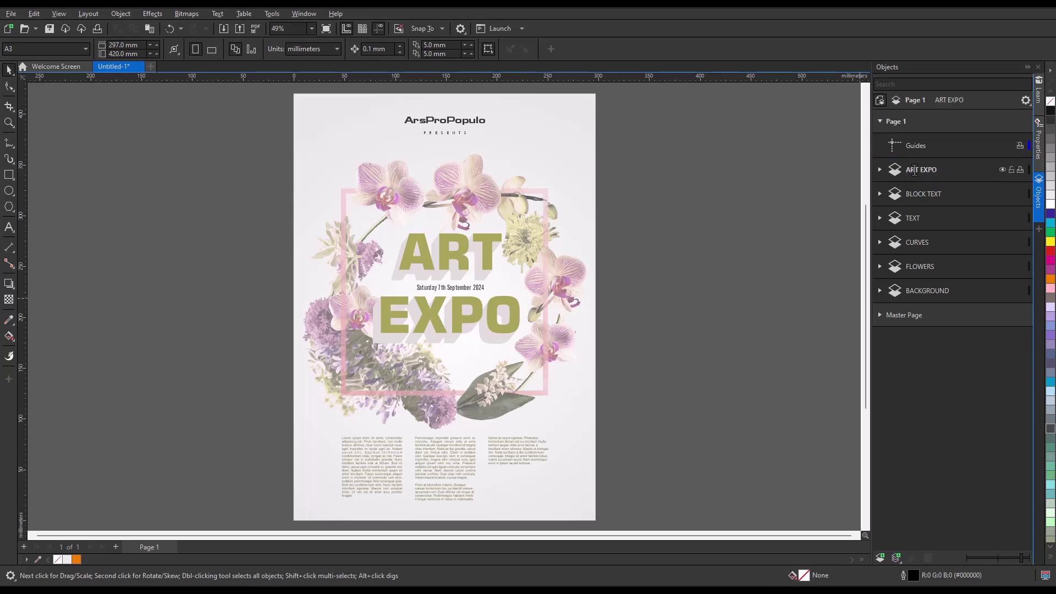
# - Search the object list for WREATH and select the WREATH group in FLOWERS
pyautogui.click(880, 169)
pyautogui.click(880, 168)
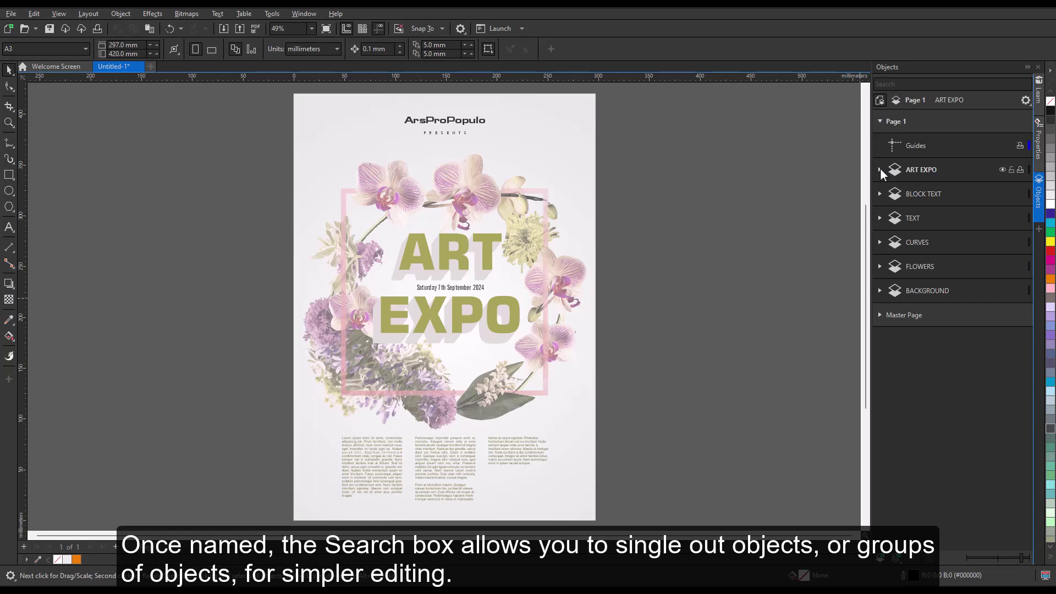
pyautogui.click(890, 86)
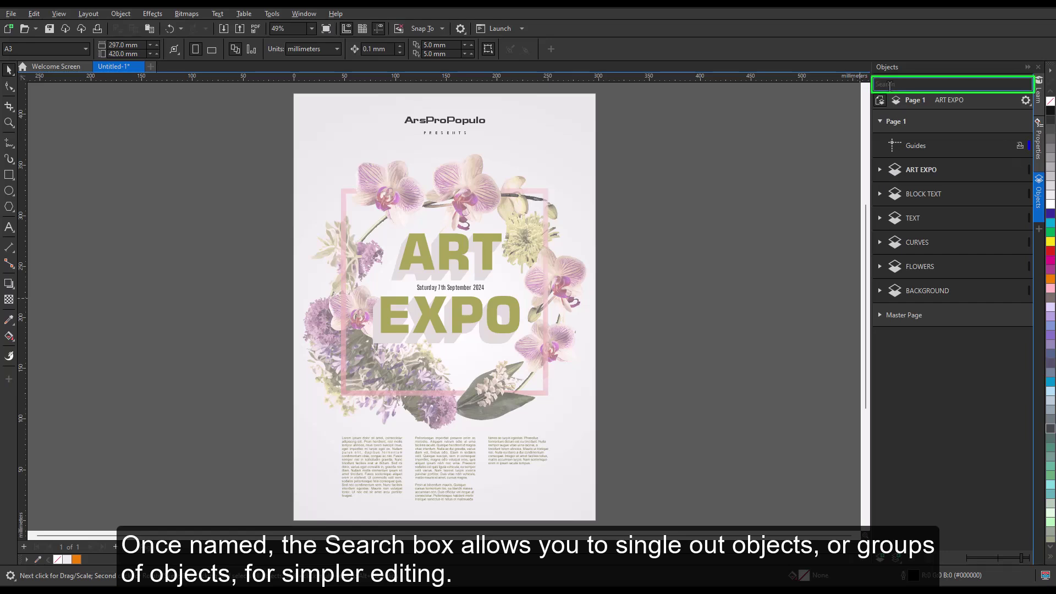
pyautogui.write('WREATH')
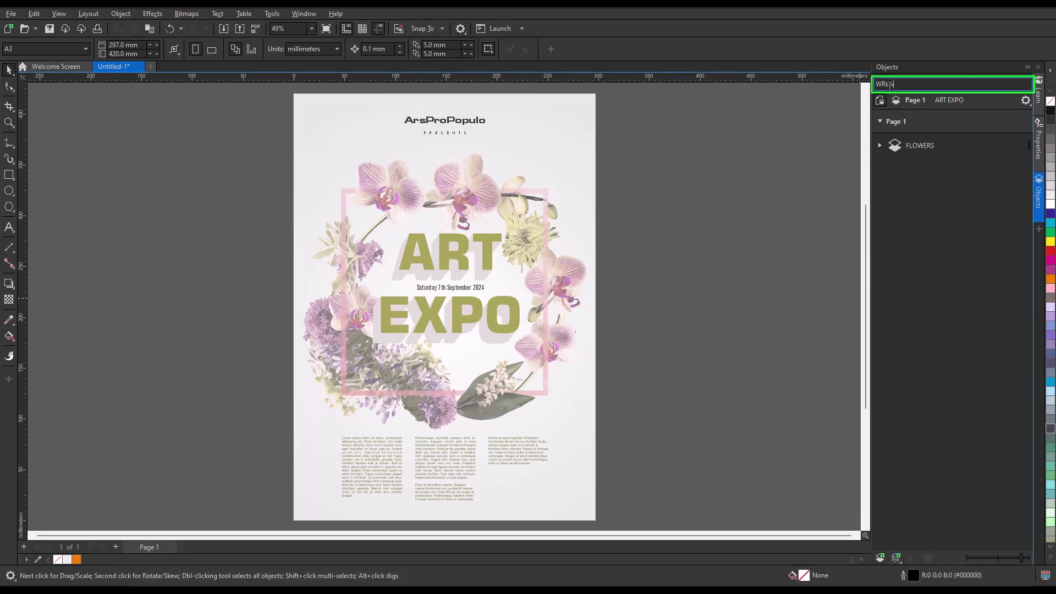
pyautogui.click(880, 146)
pyautogui.click(922, 169)
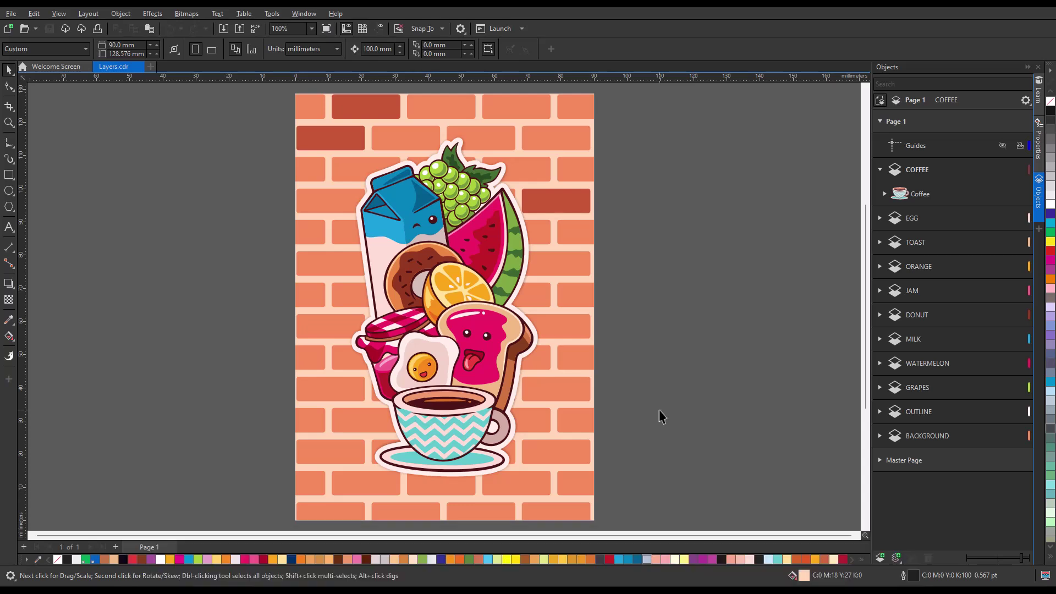
# - Select the coffee cup and click it again to show its rotation handles
pyautogui.click(453, 424)
pyautogui.click(456, 419)
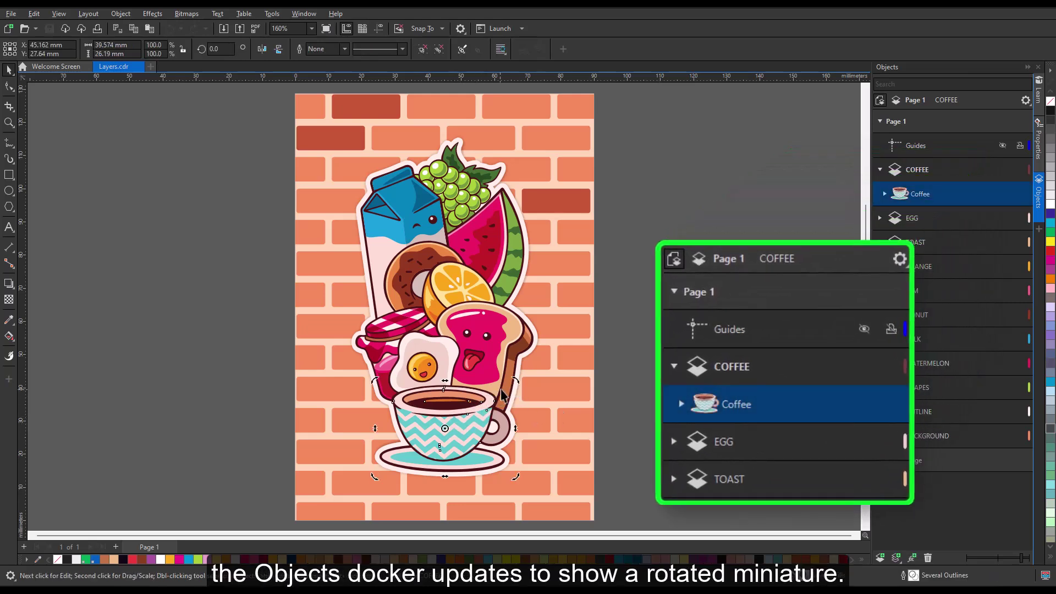